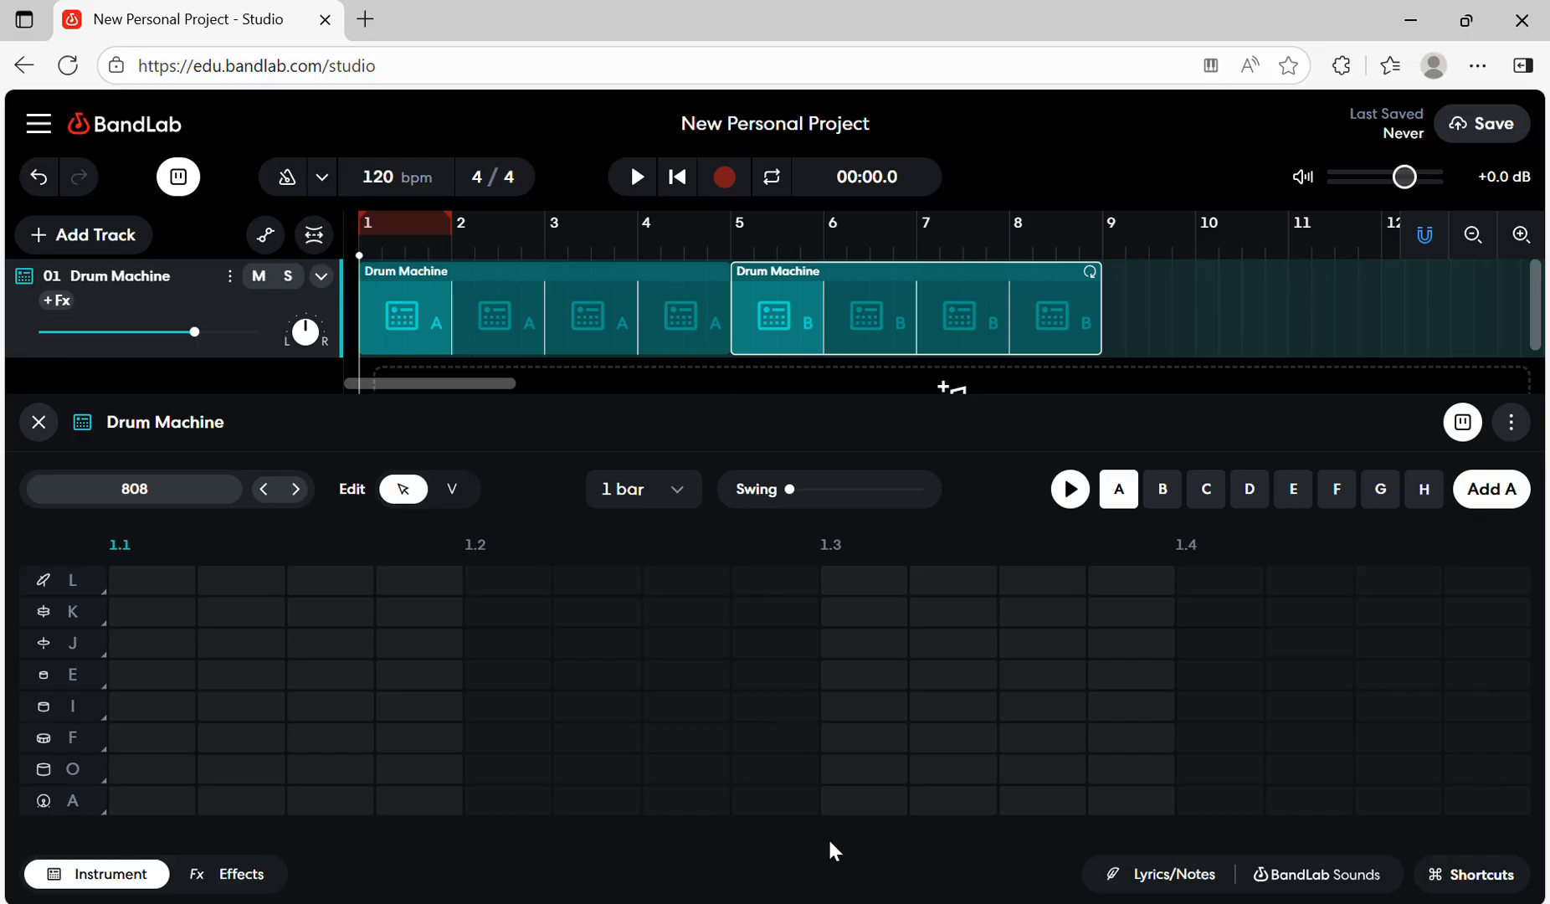
# - In the pattern A region, add a kick hit in row A on each of the four beats and preview the pattern
pyautogui.click(589, 283)
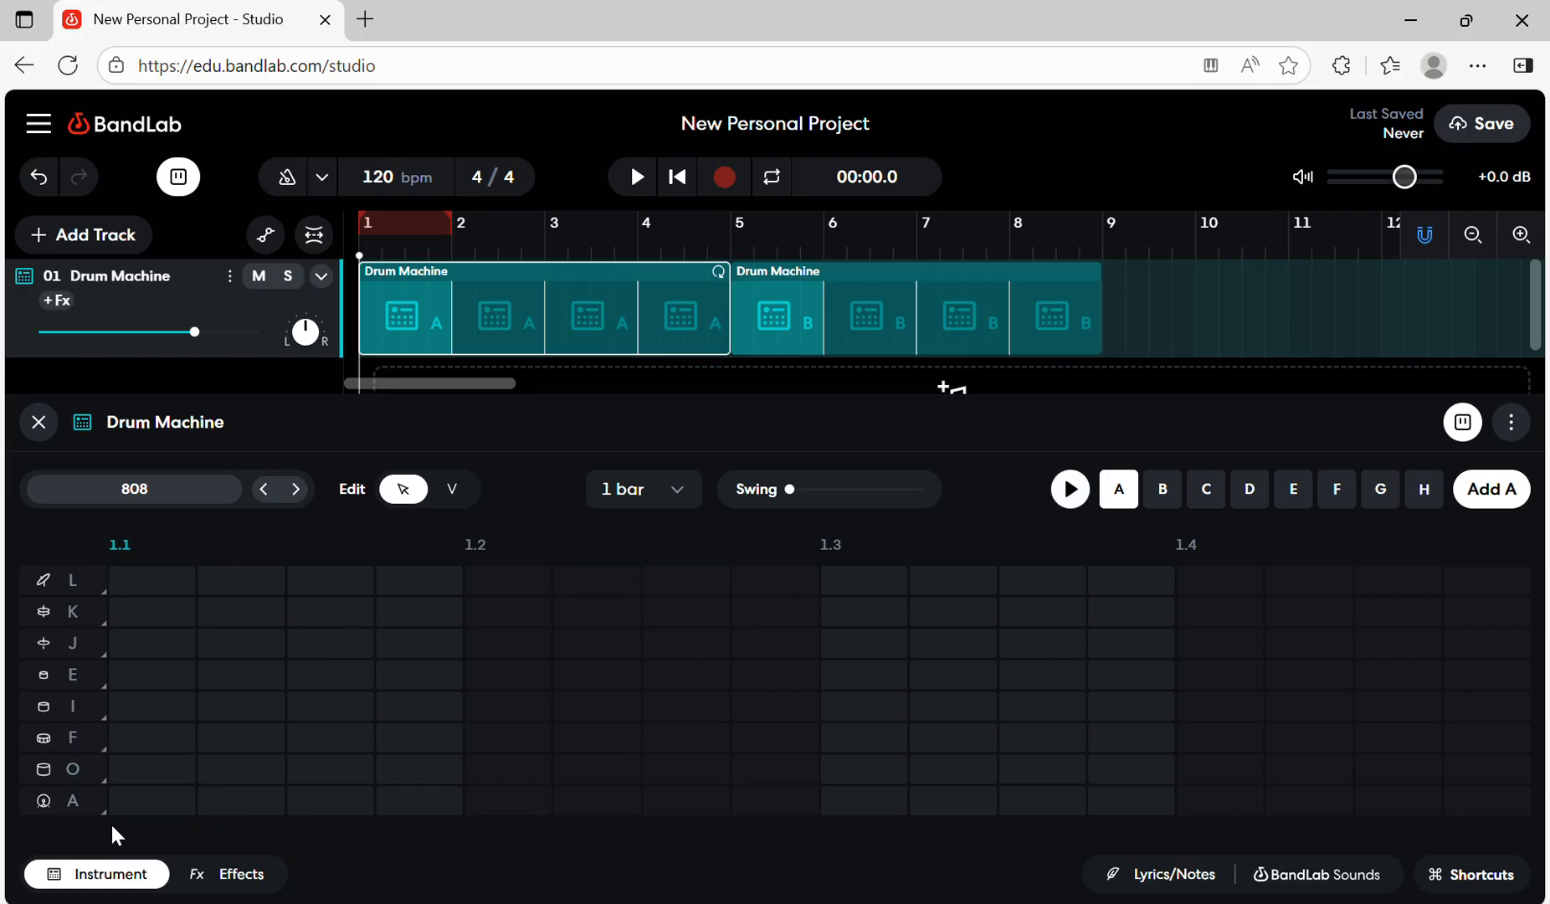
pyautogui.click(159, 809)
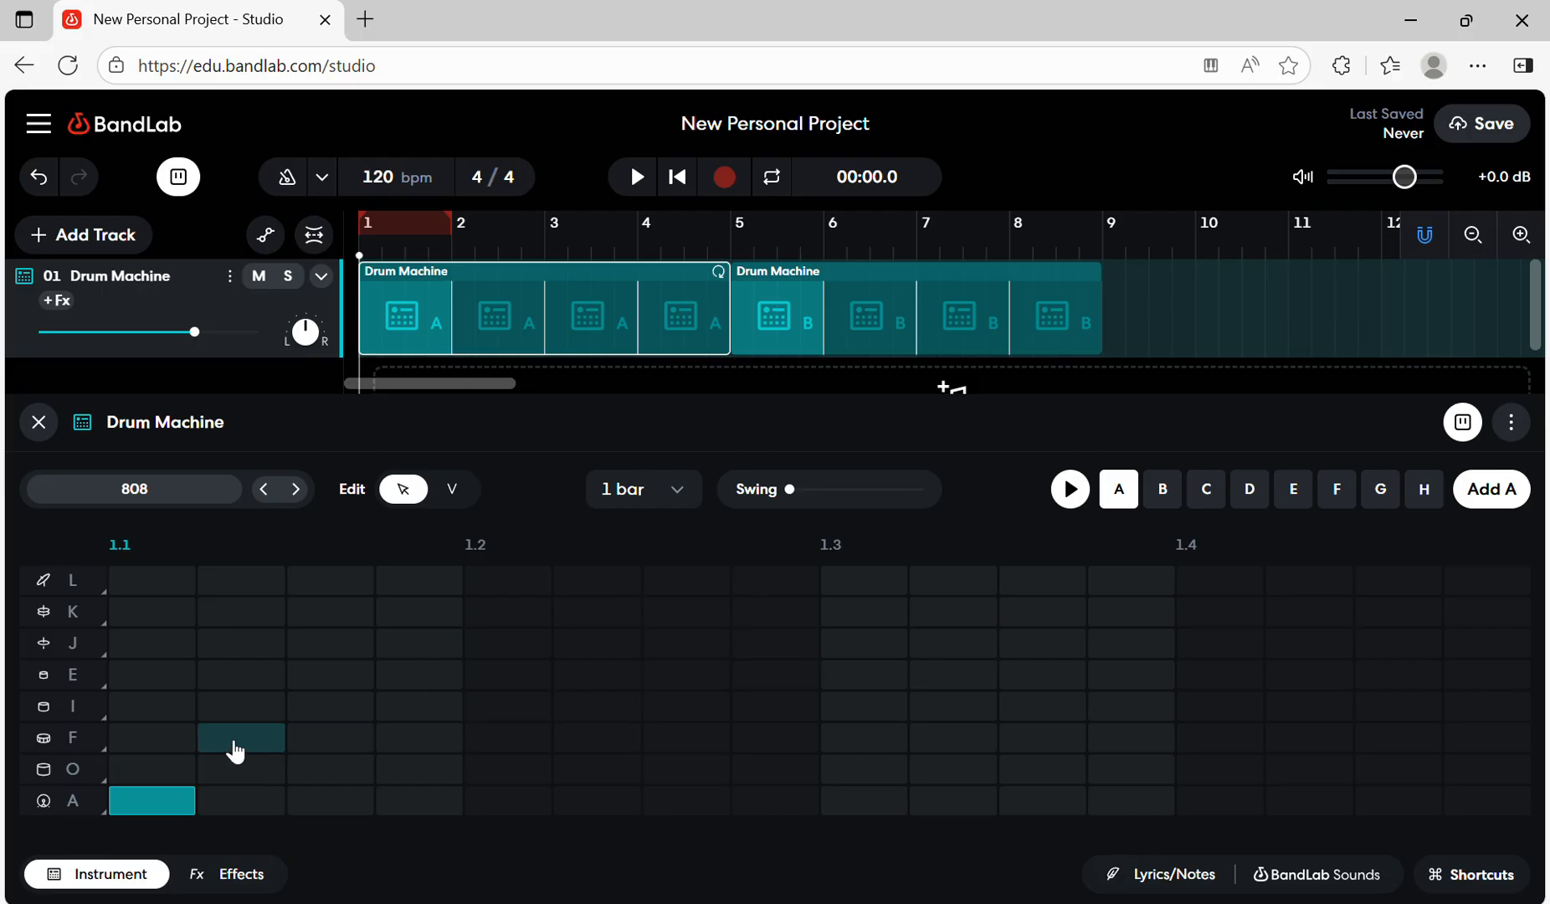
pyautogui.click(525, 807)
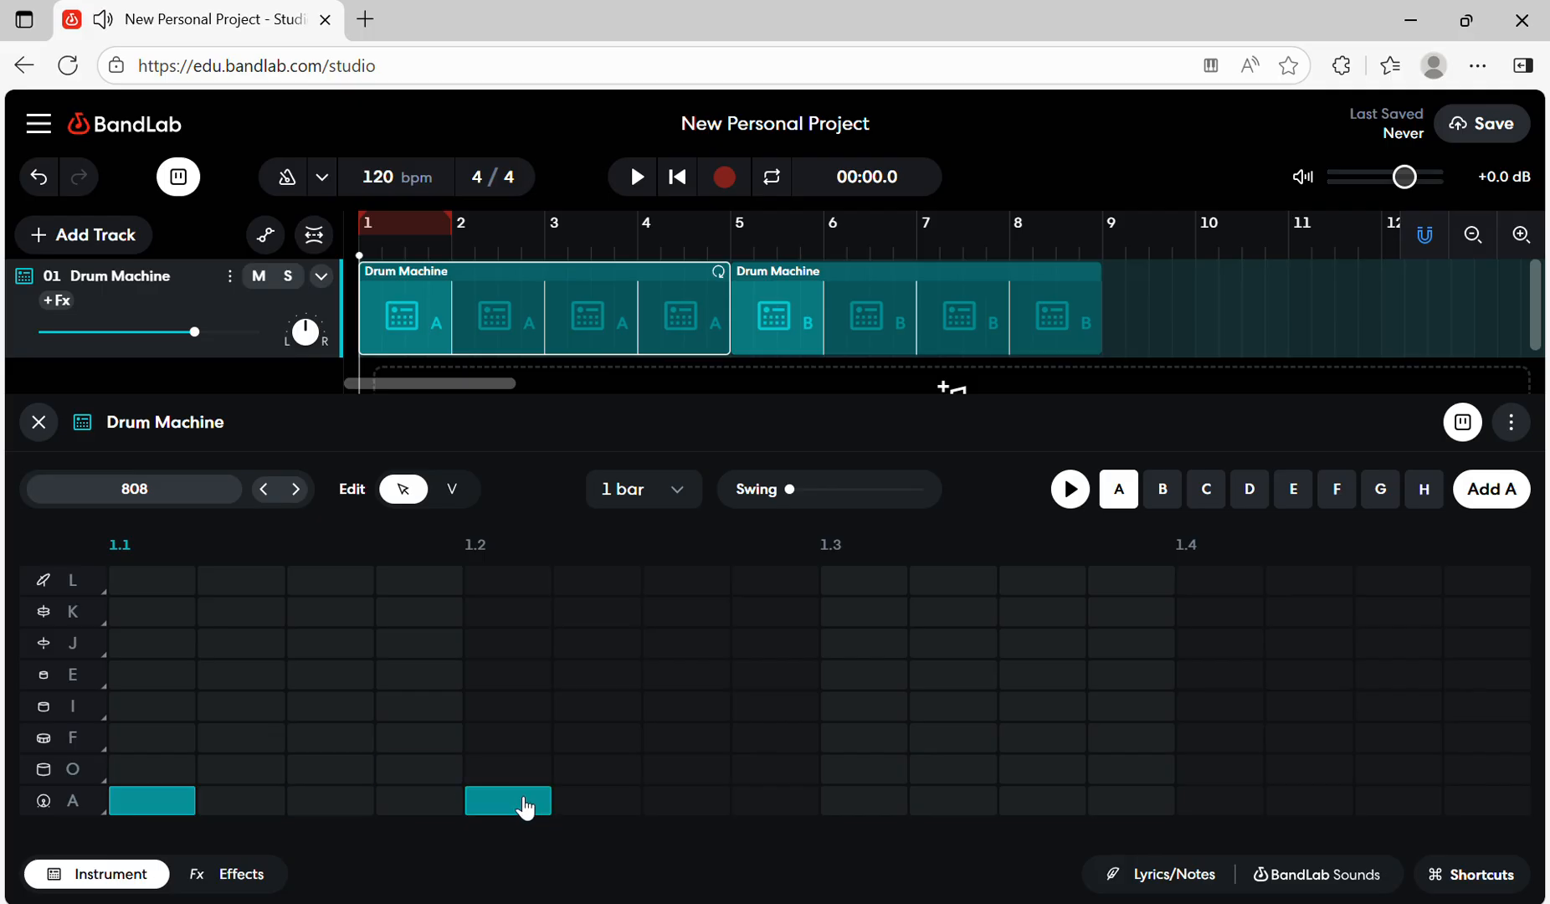
pyautogui.click(866, 810)
pyautogui.click(1205, 806)
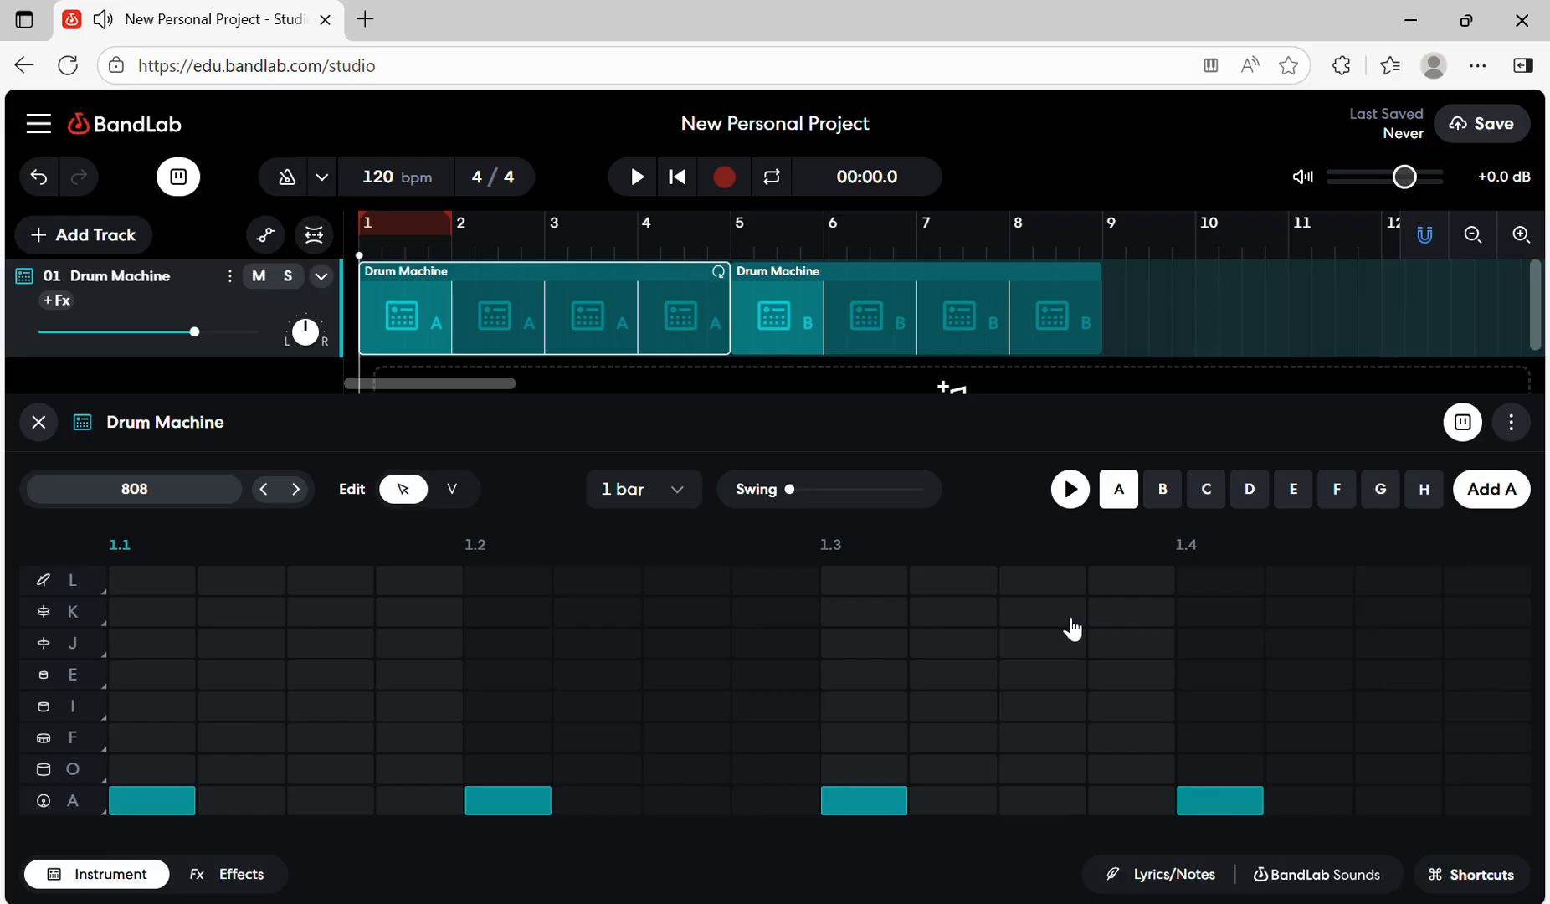
pyautogui.click(1071, 490)
pyautogui.click(1073, 492)
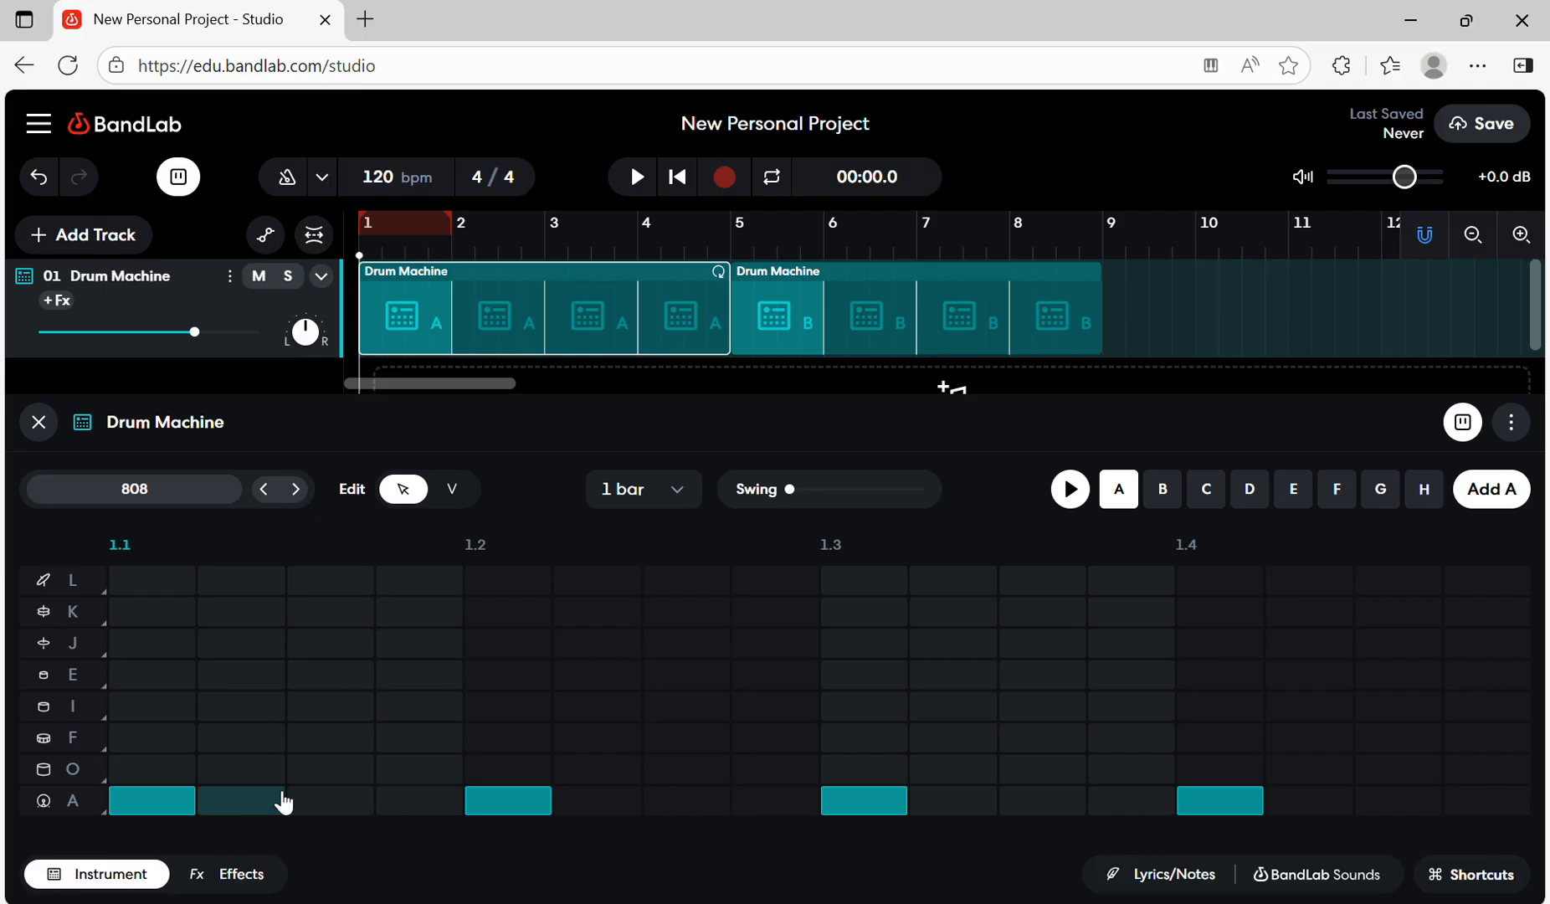
# - Add snare hits in row F on the third step of each of the four beats and preview the pattern
pyautogui.click(336, 745)
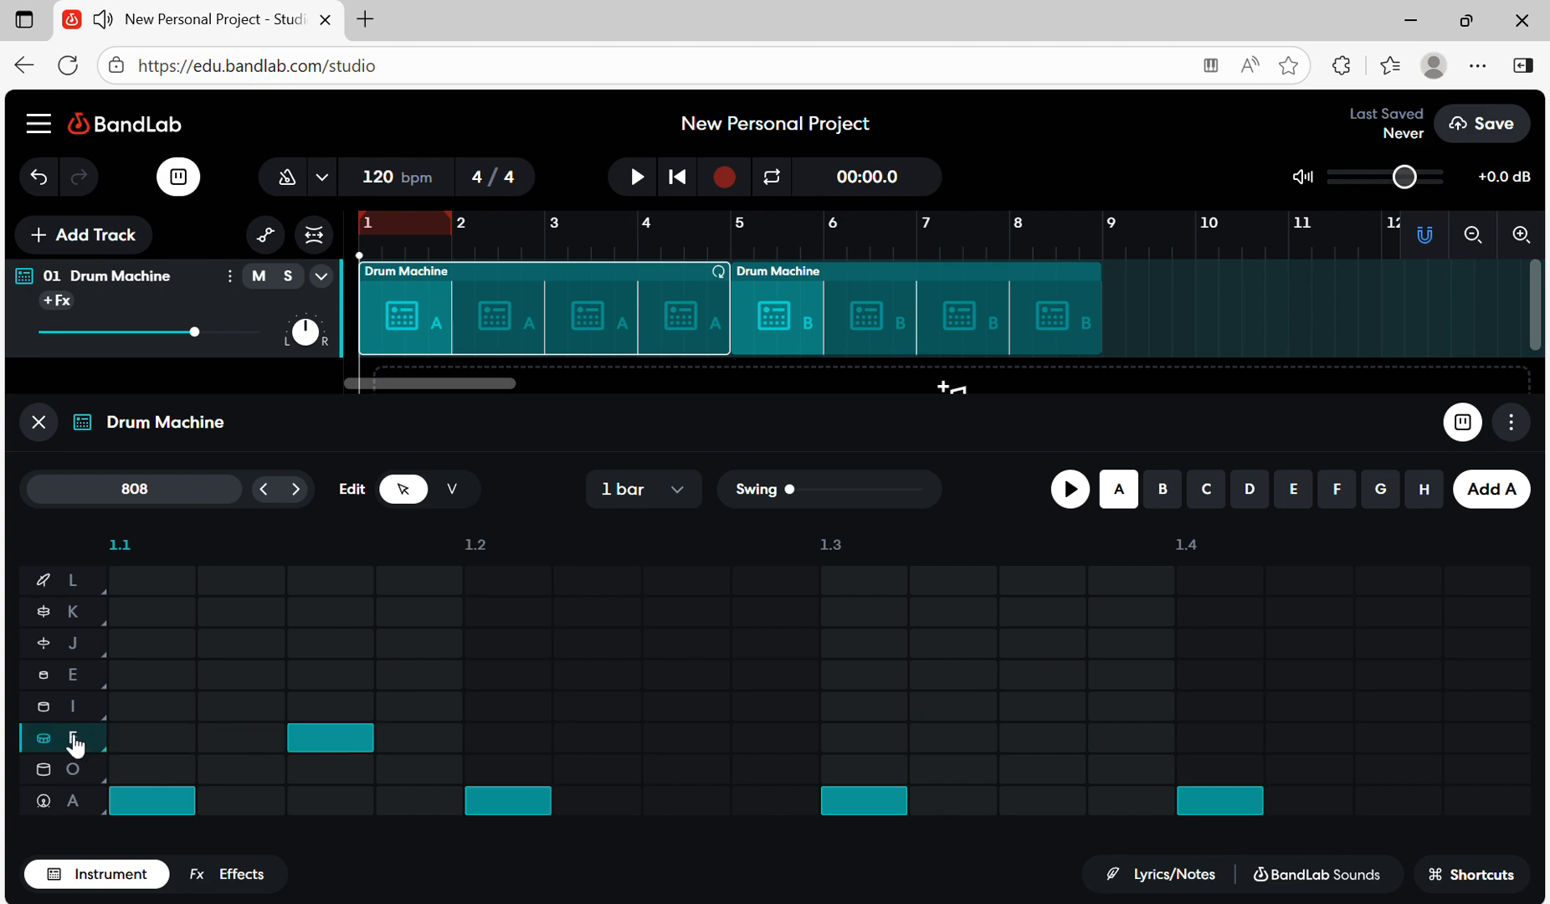
pyautogui.click(690, 740)
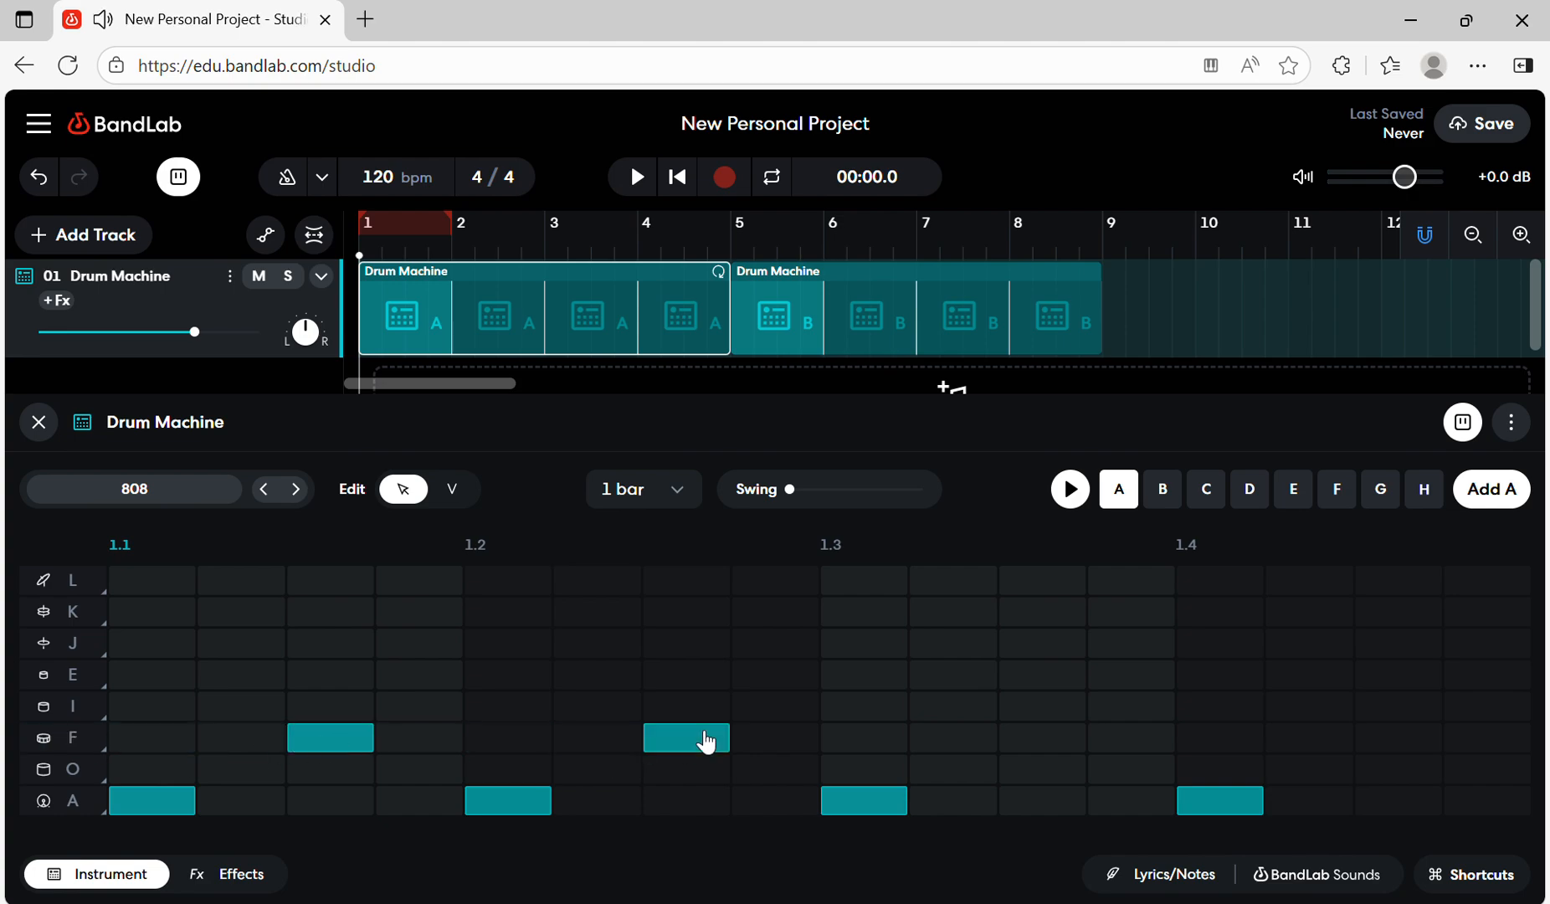
pyautogui.click(1067, 741)
pyautogui.click(1379, 738)
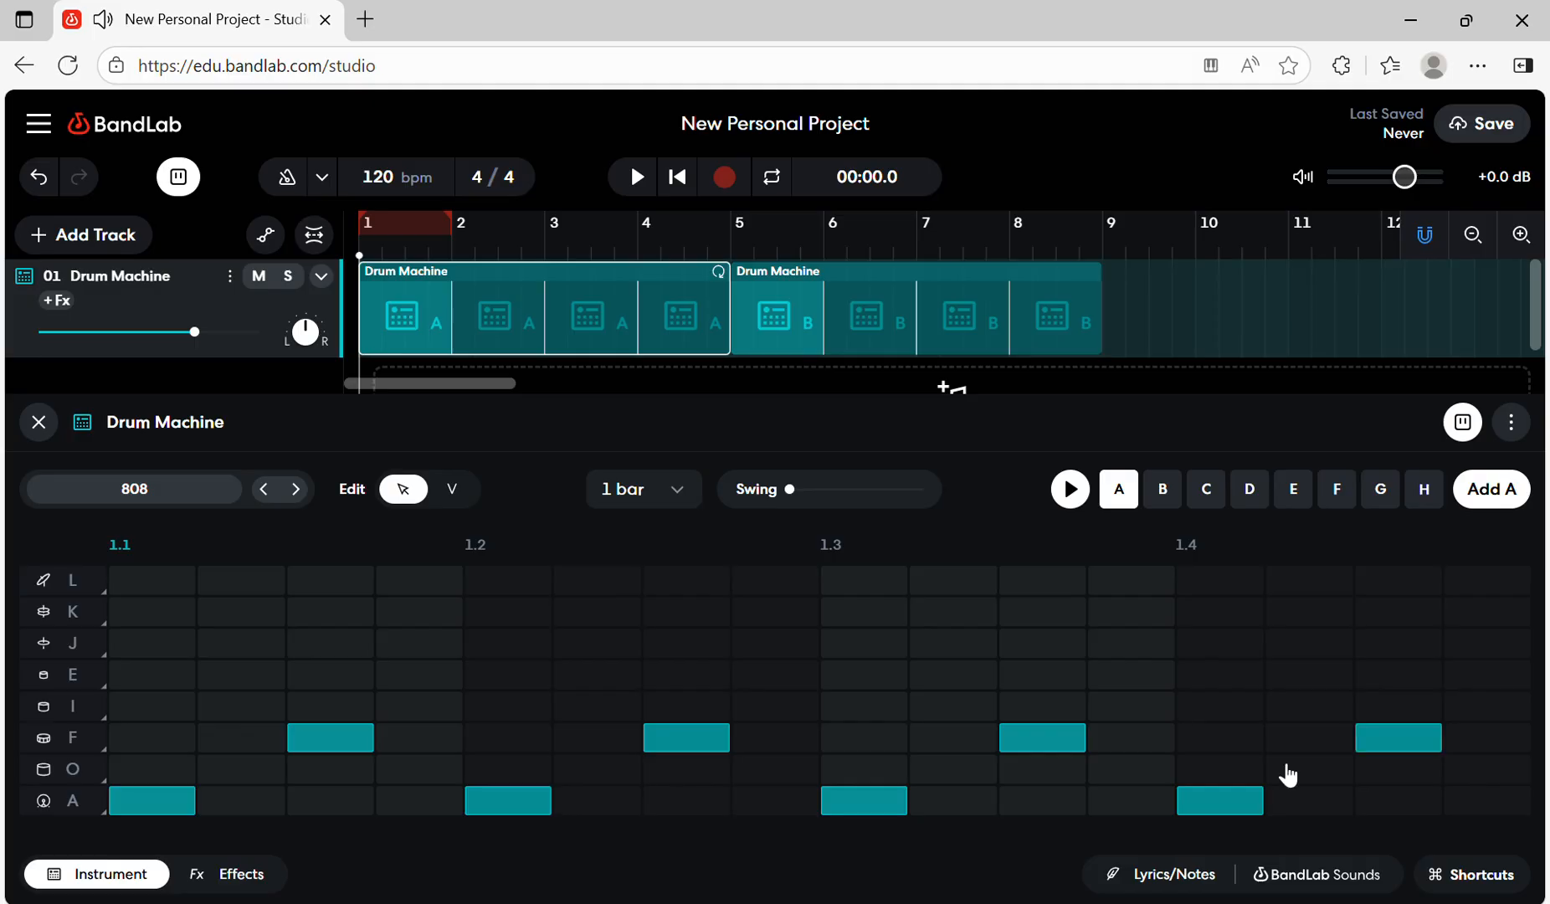
pyautogui.click(1068, 492)
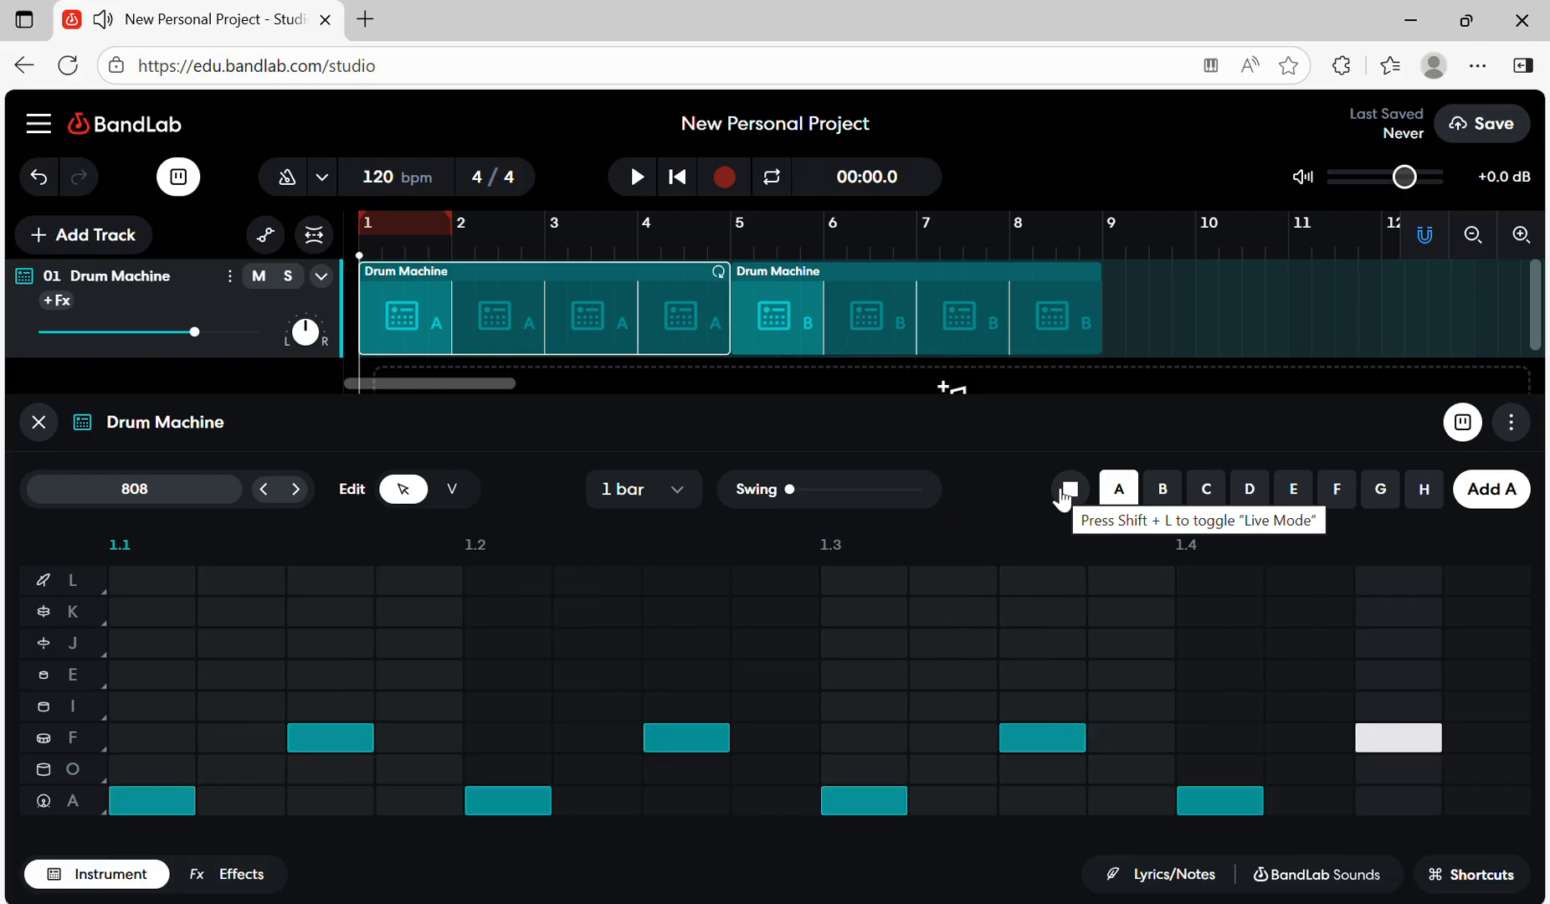
pyautogui.click(1065, 493)
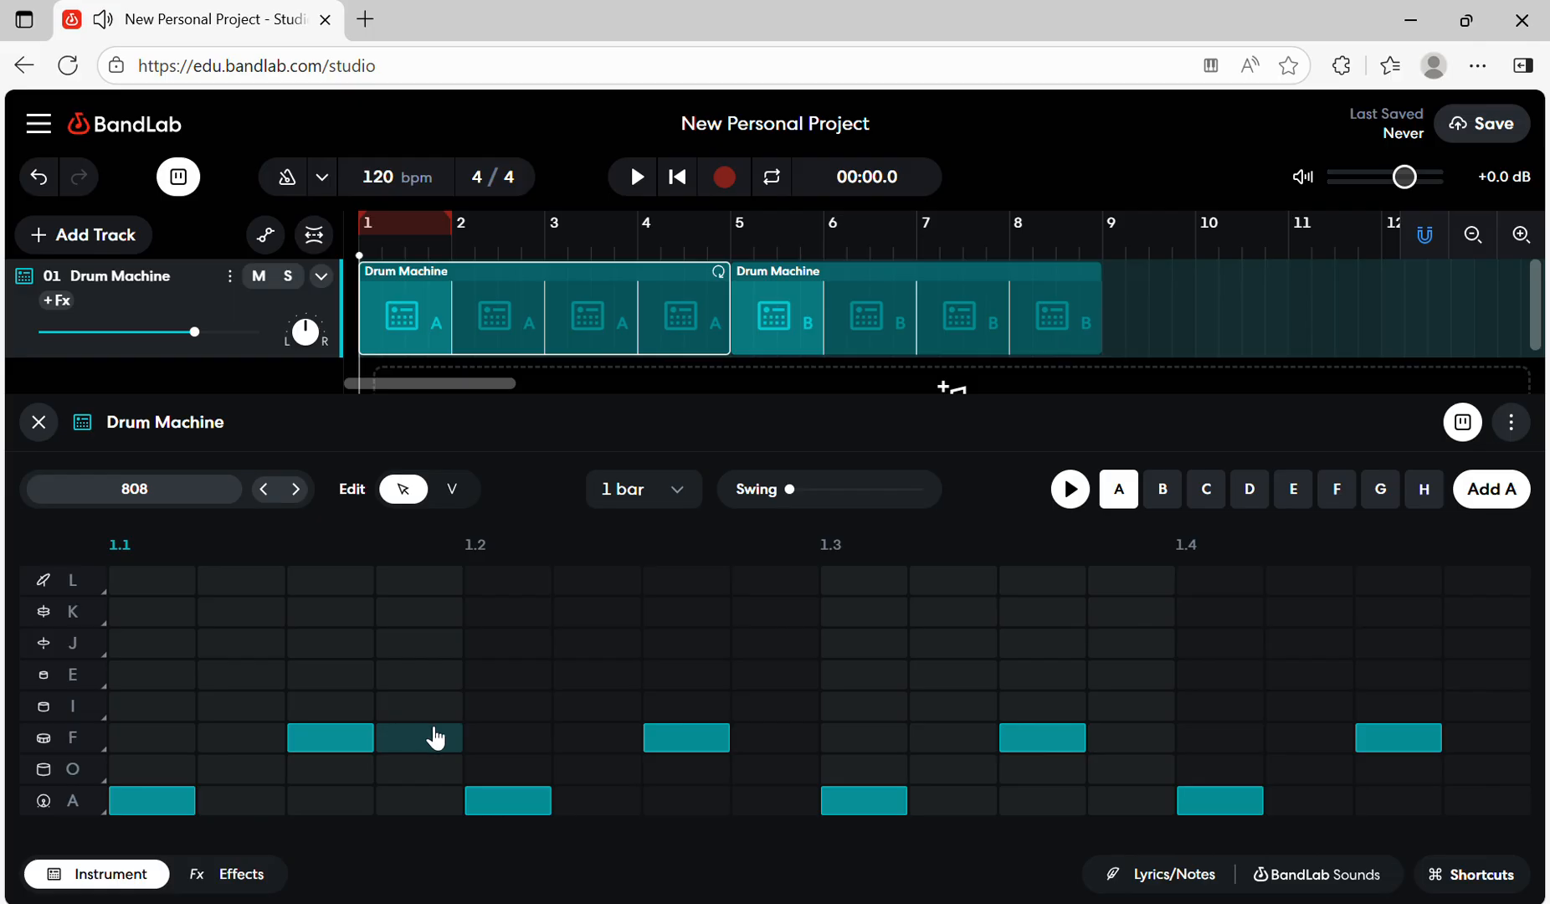
# - Change the drum in row L to the clap, fill all four steps of beat 1.4 with claps, and preview the pattern
pyautogui.click(45, 586)
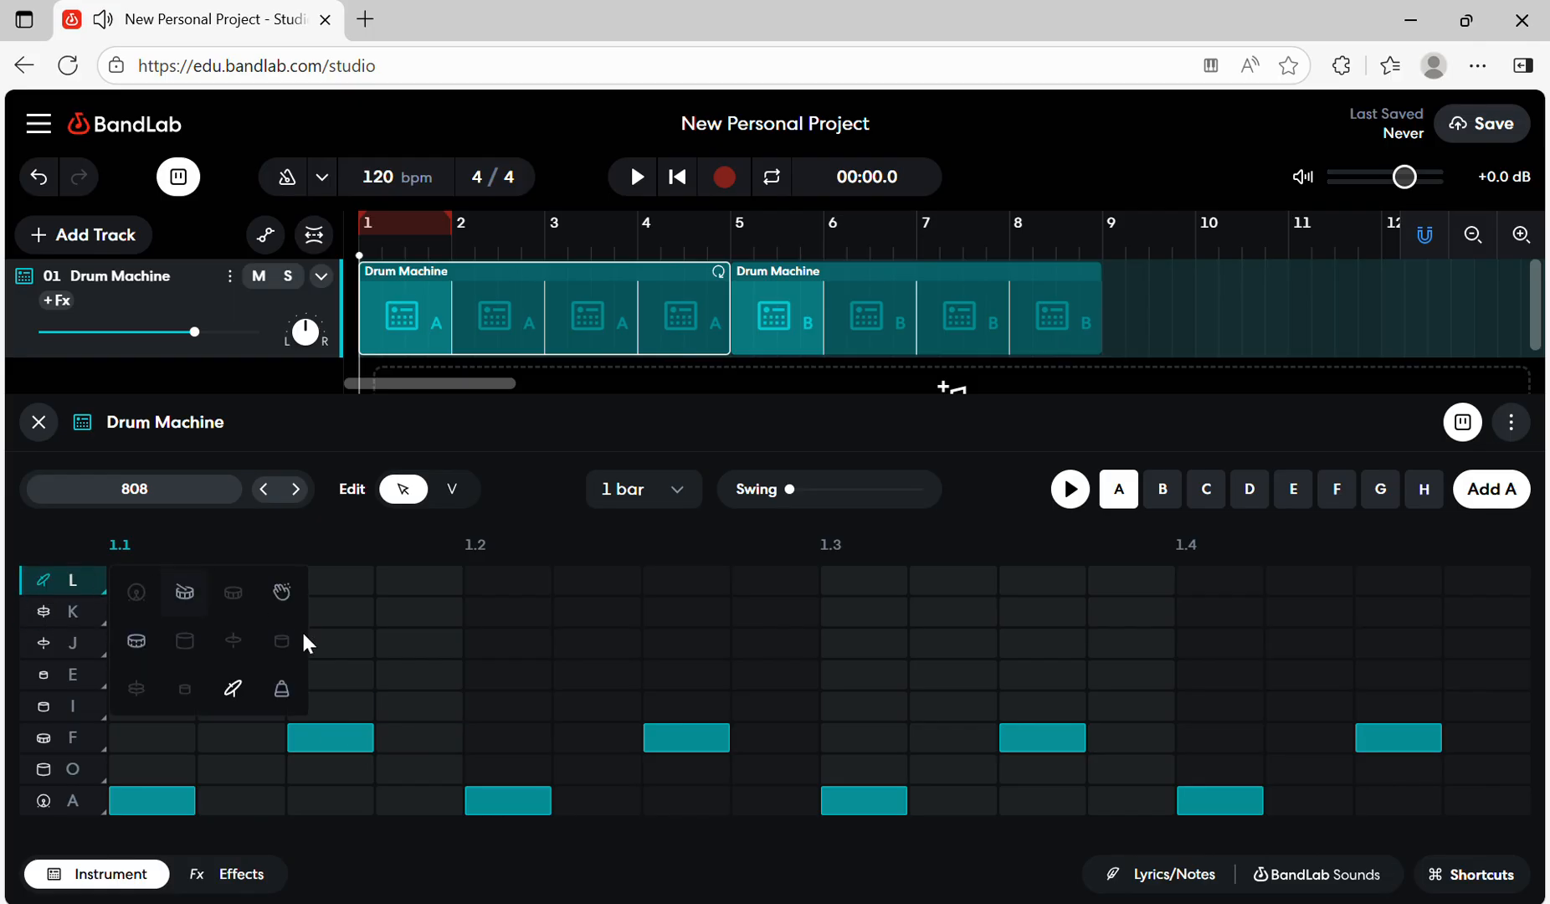
pyautogui.click(283, 592)
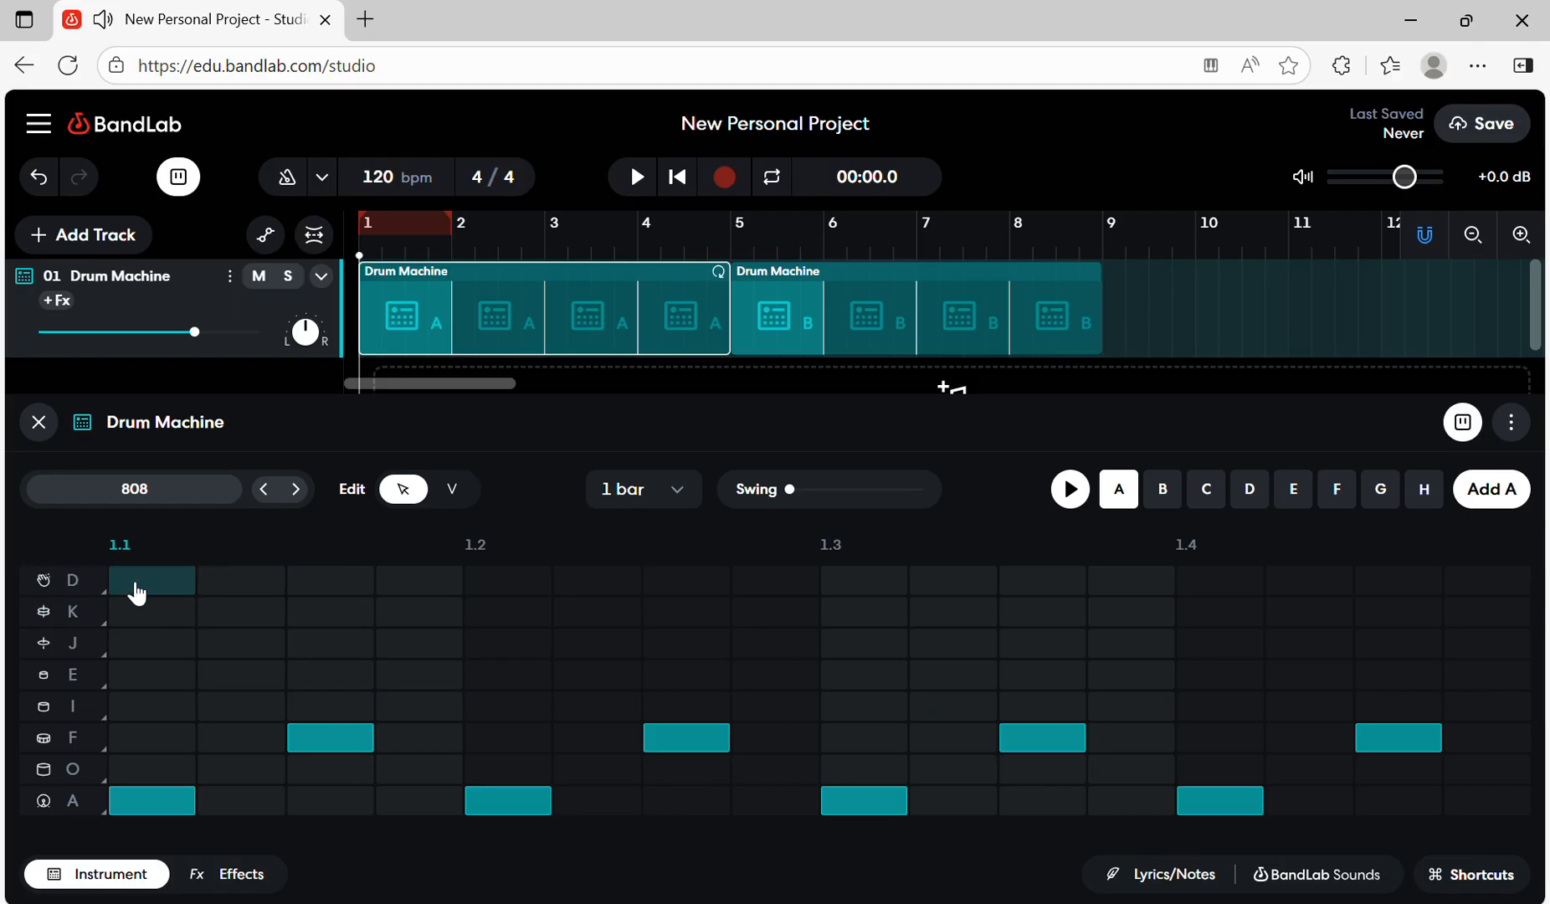
pyautogui.click(1221, 582)
pyautogui.click(1303, 586)
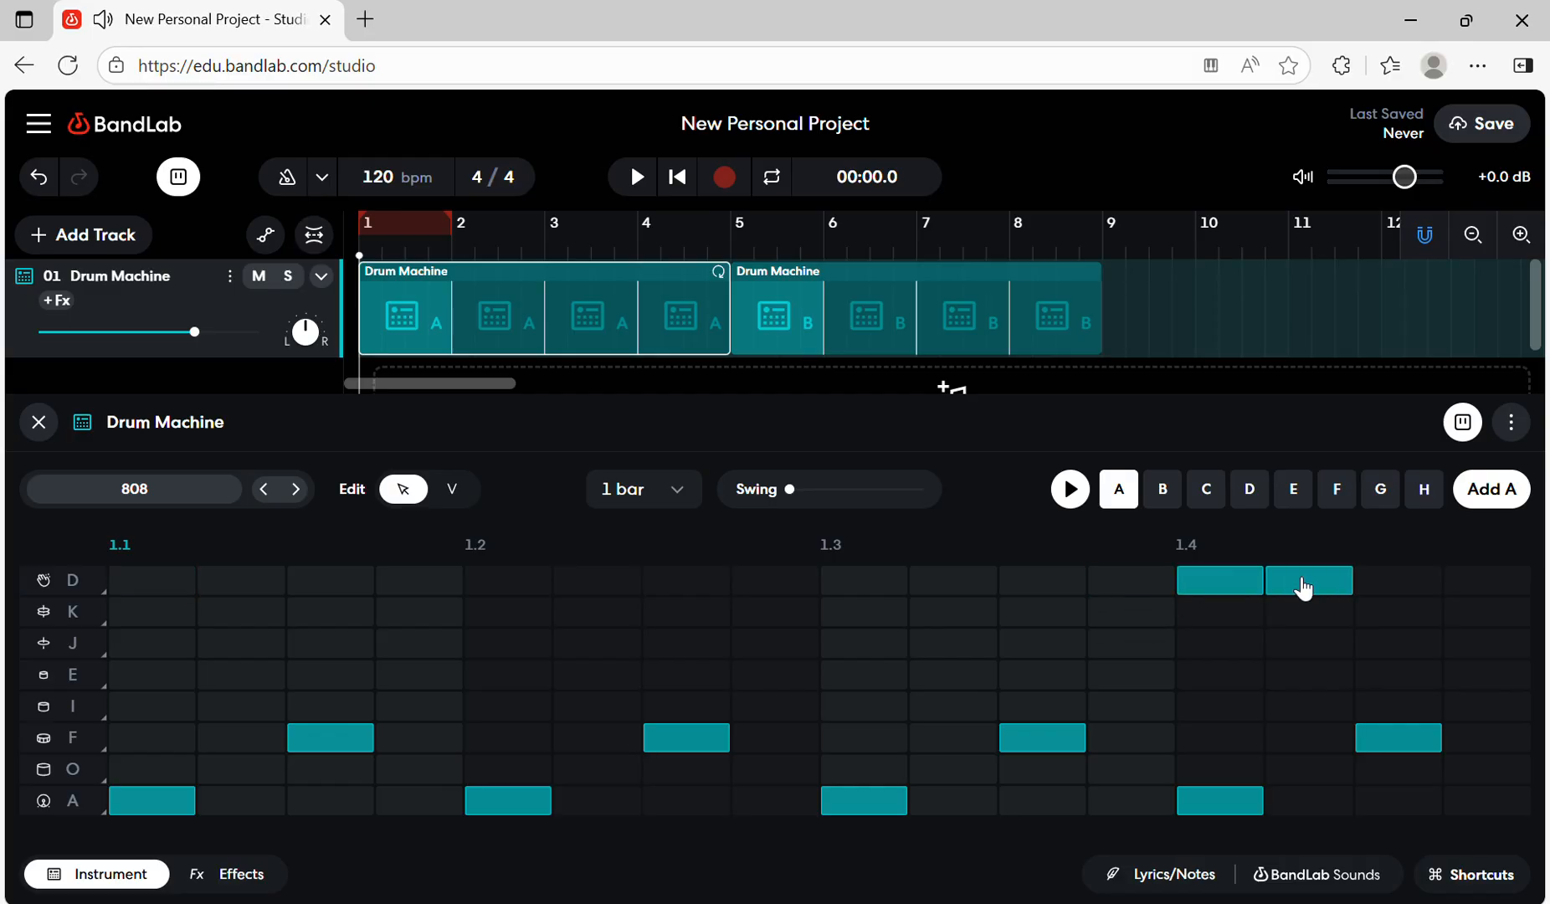
pyautogui.click(1406, 582)
pyautogui.click(1460, 582)
pyautogui.click(1072, 489)
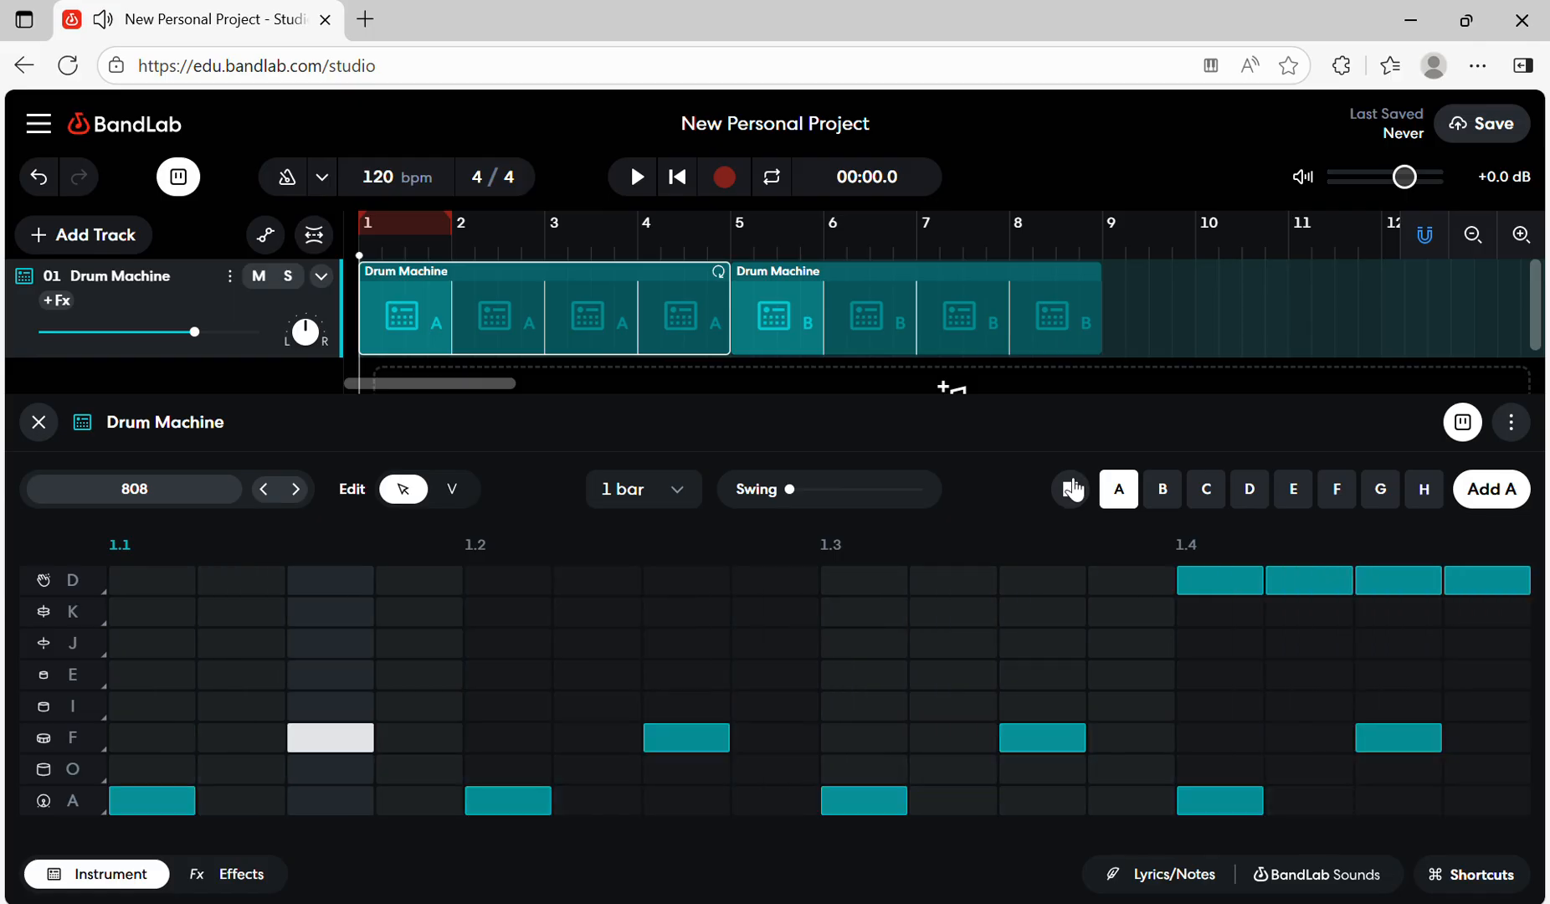
pyautogui.click(1072, 490)
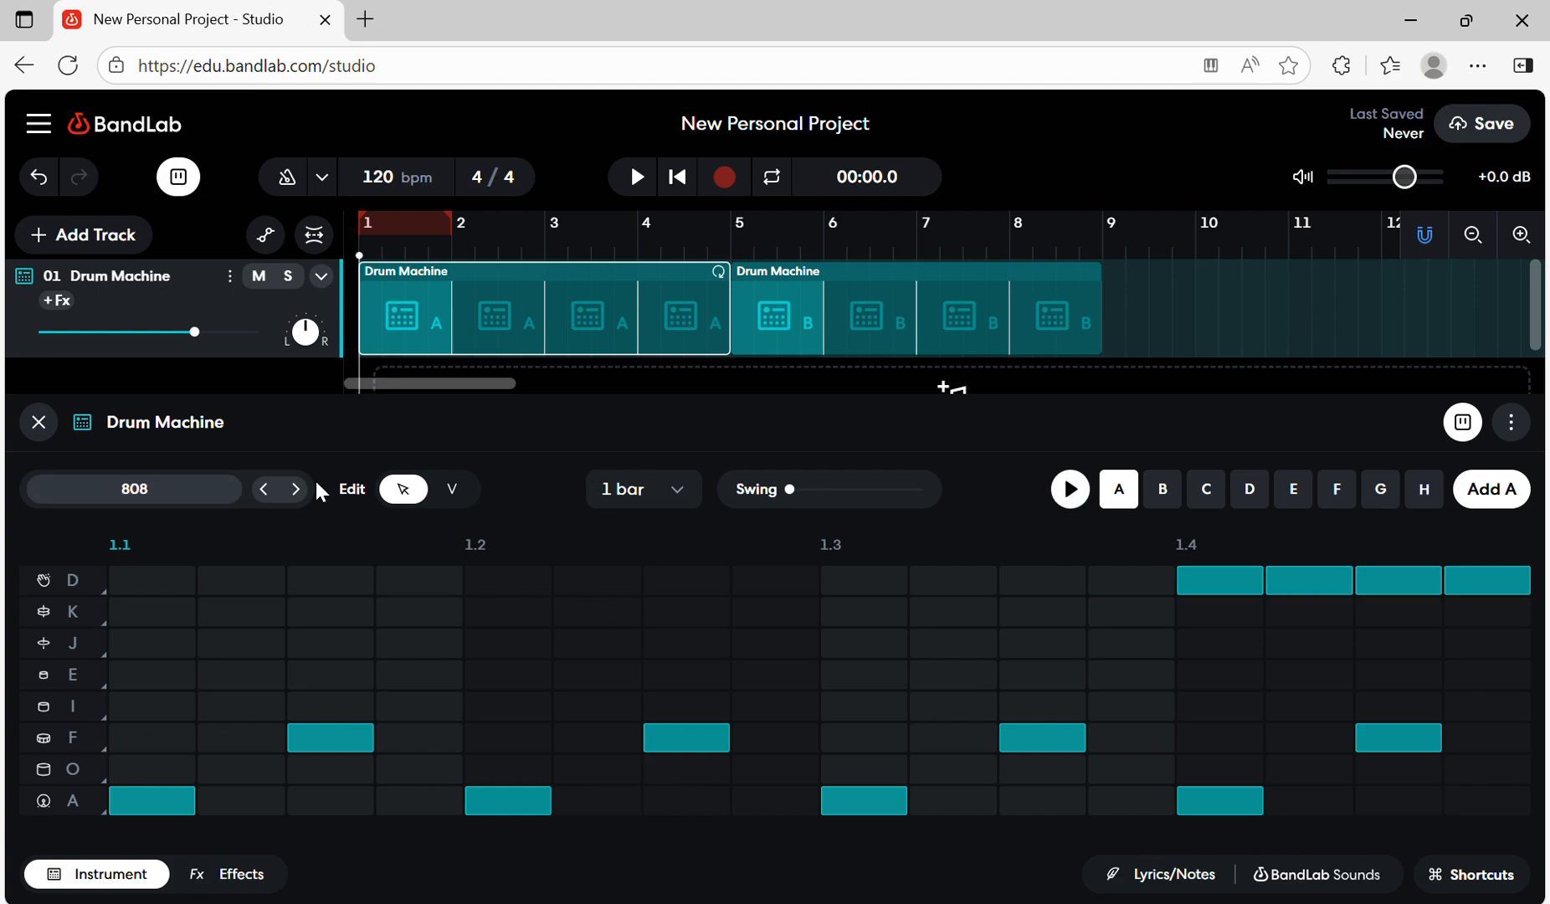
# - Browse the Drum Pads kits and audition Electro Pop
pyautogui.rightClick(128, 500)
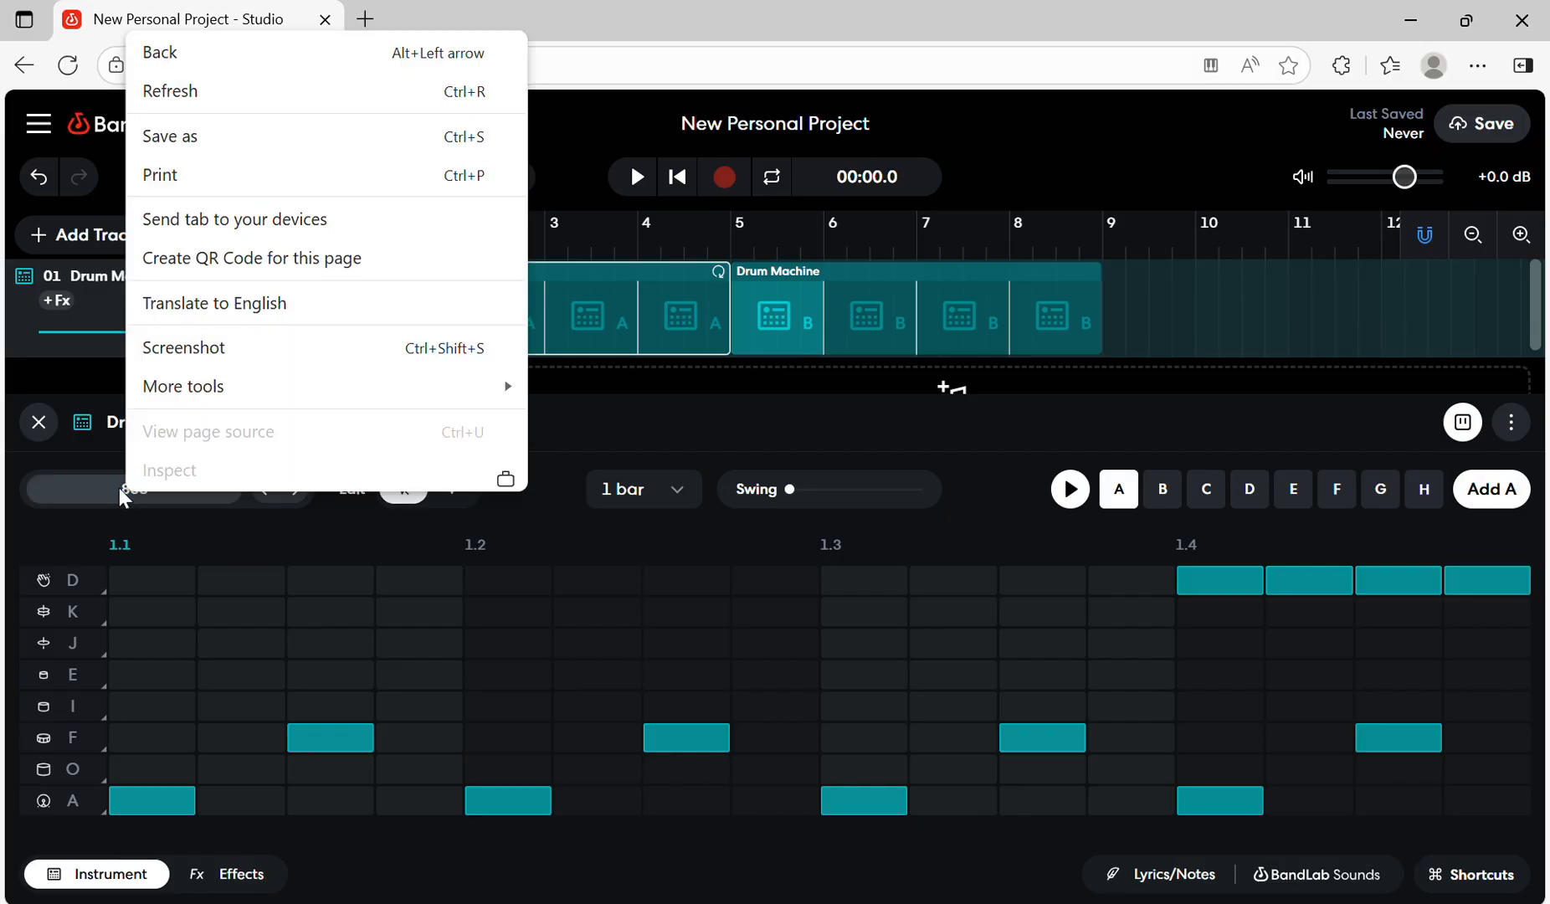
pyautogui.click(119, 488)
pyautogui.scroll(-13, 390, 308)
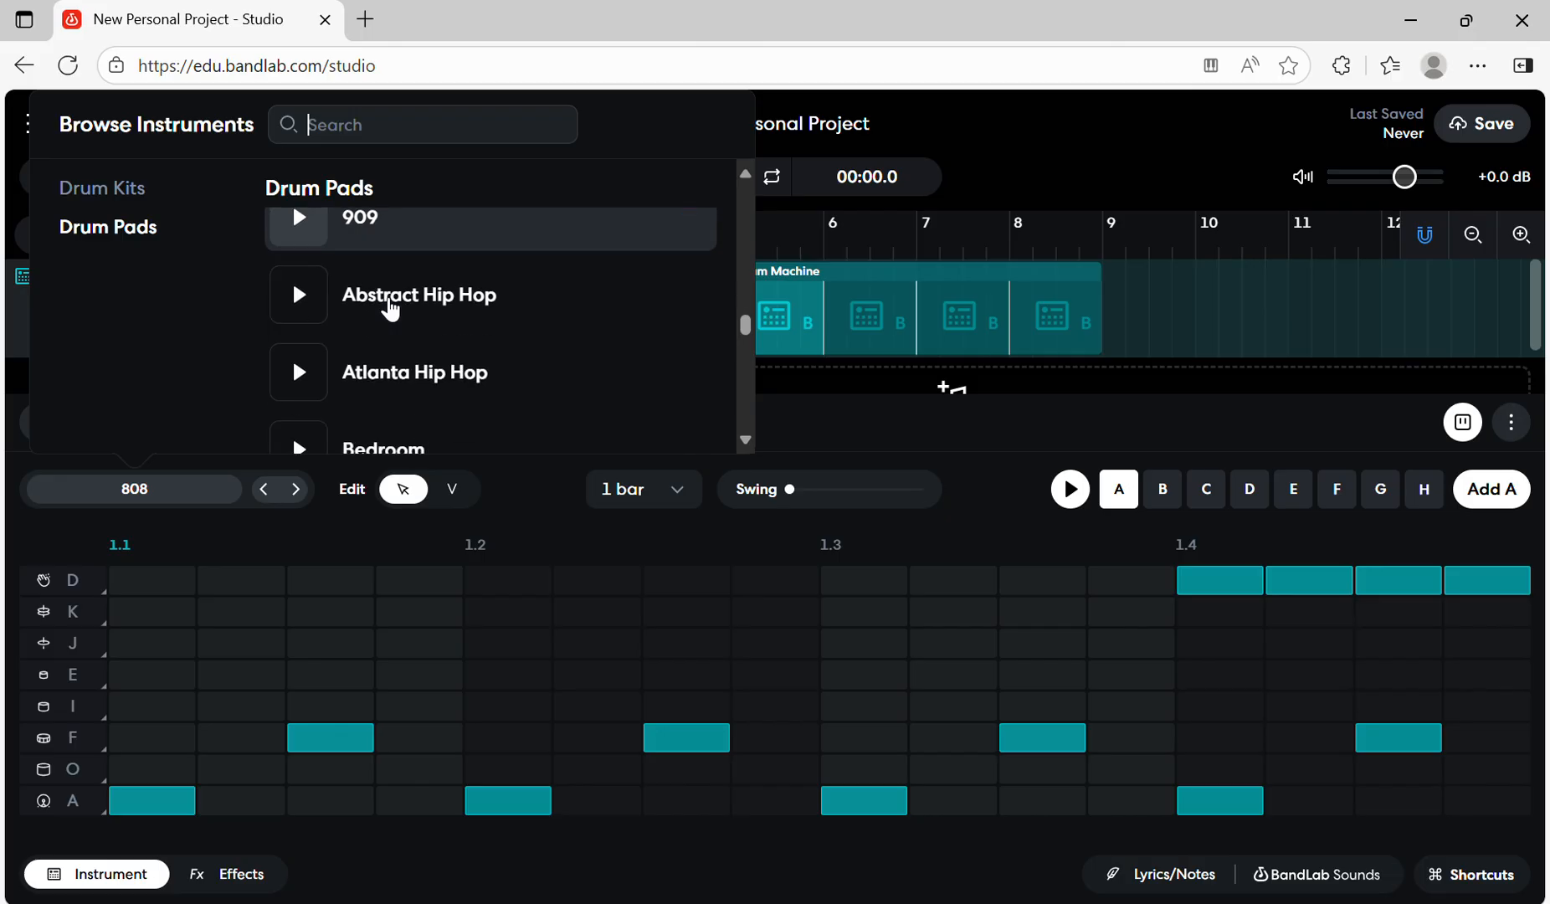
pyautogui.scroll(-2, 390, 305)
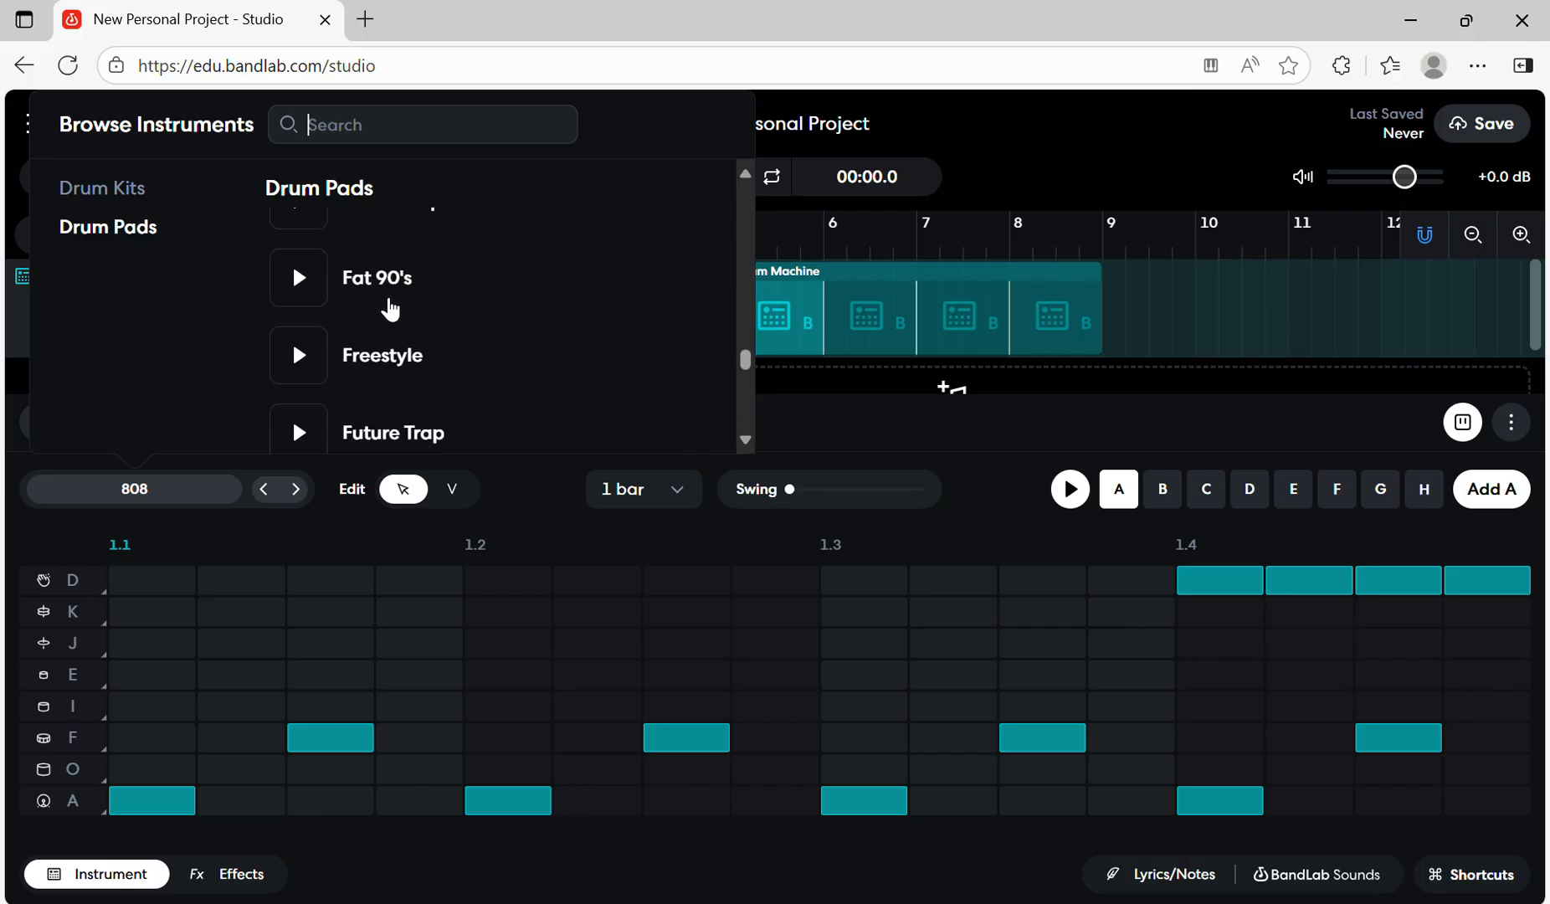
pyautogui.scroll(3, 391, 306)
pyautogui.scroll(-1, 399, 372)
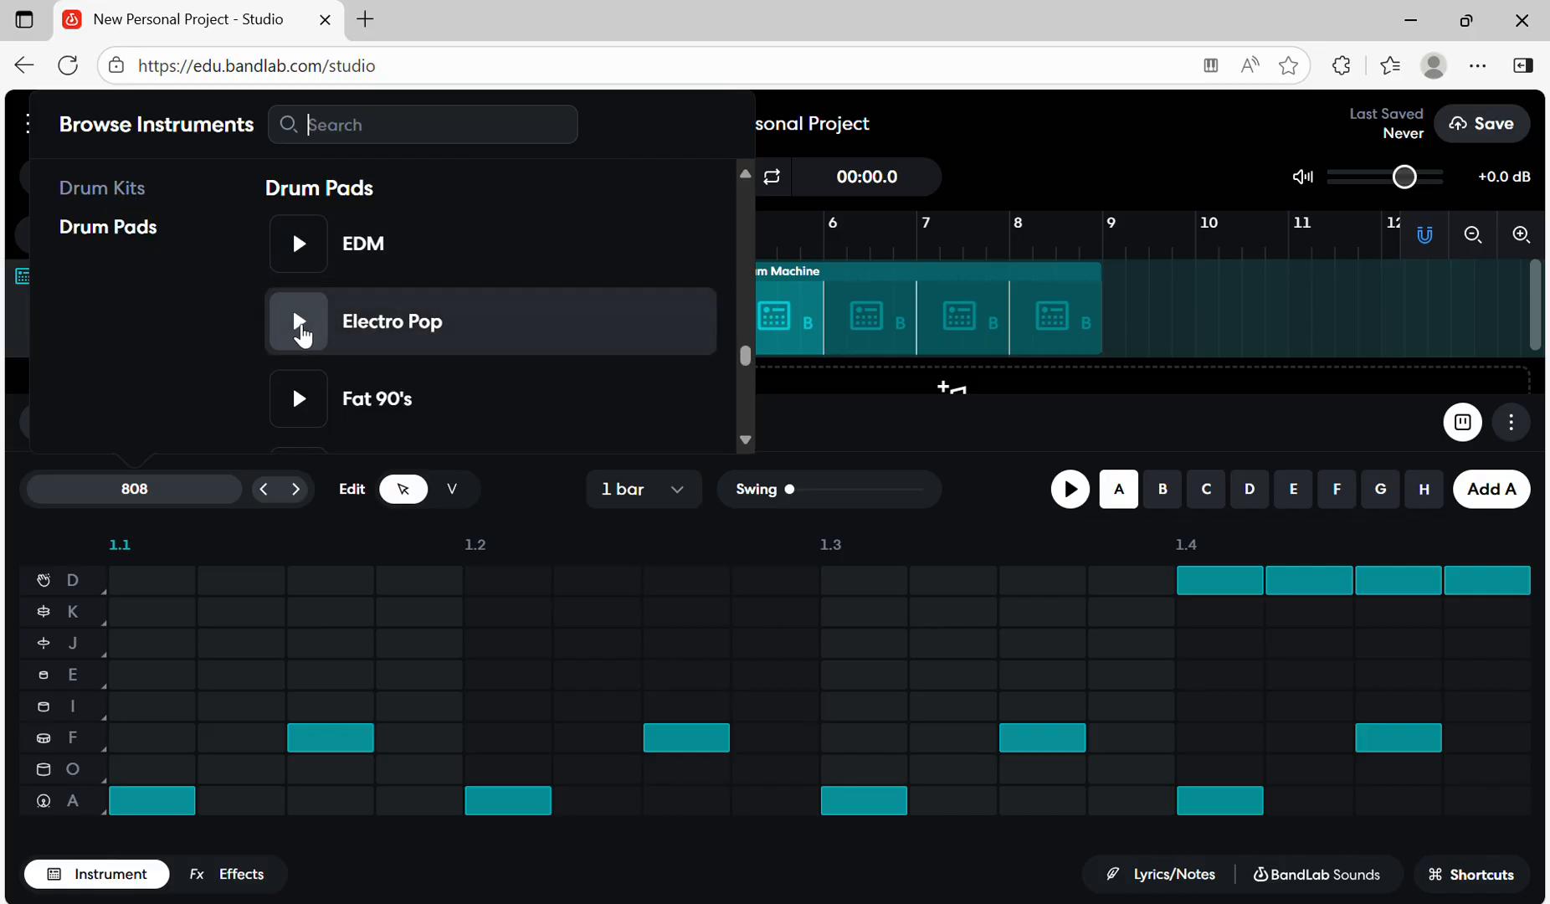
pyautogui.click(298, 323)
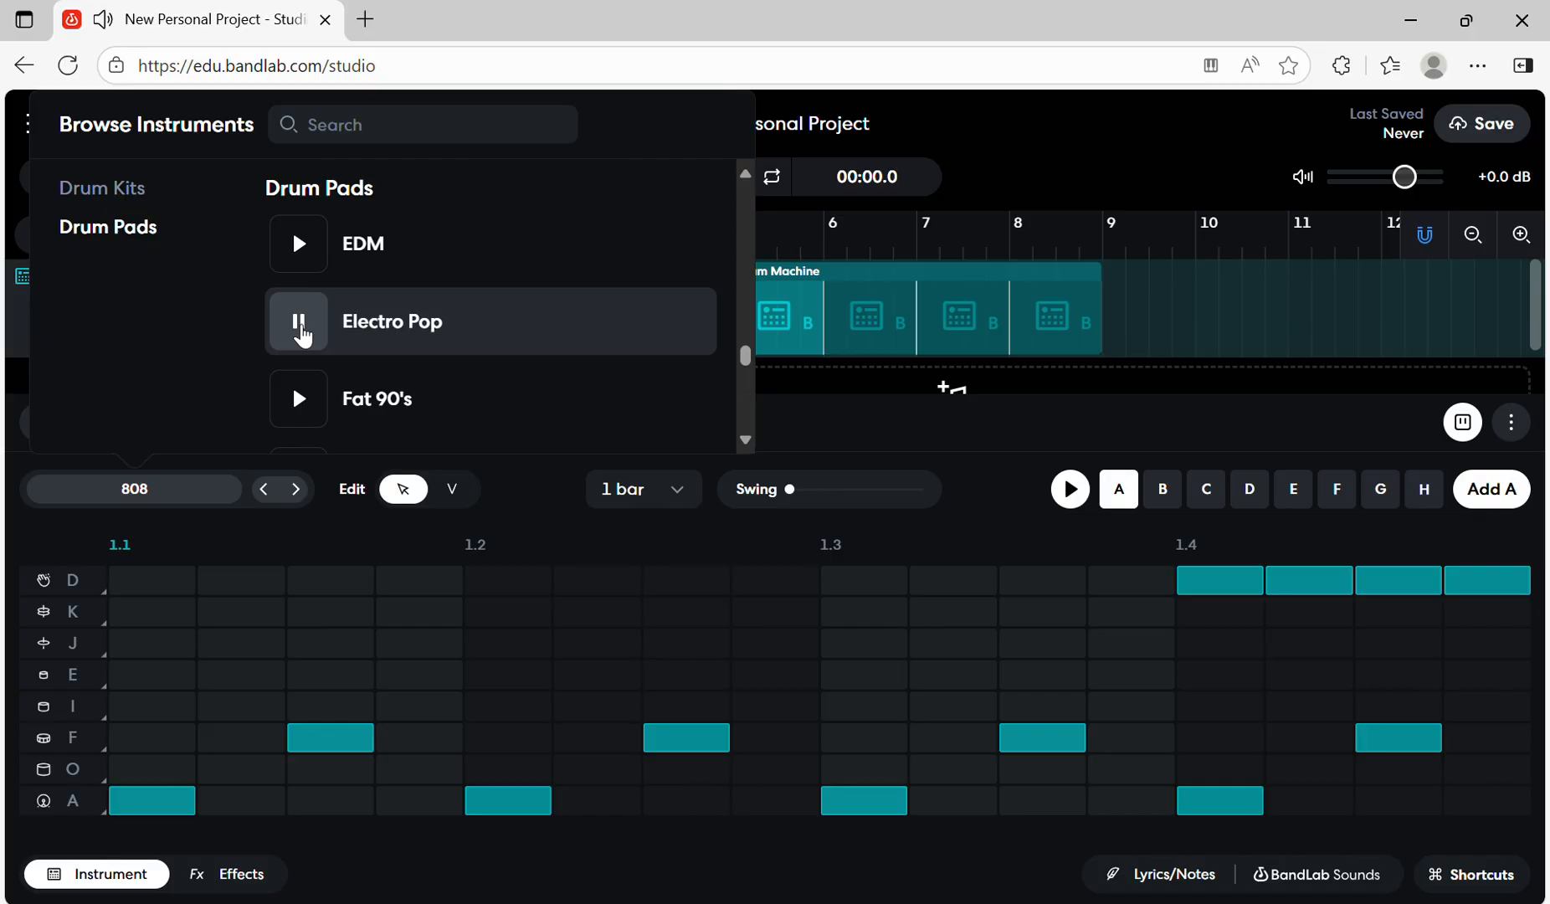
# - Replace the drum machine's kit with Techno Brute and preview pattern A with it
pyautogui.scroll(-1, 303, 334)
pyautogui.scroll(-9, 303, 335)
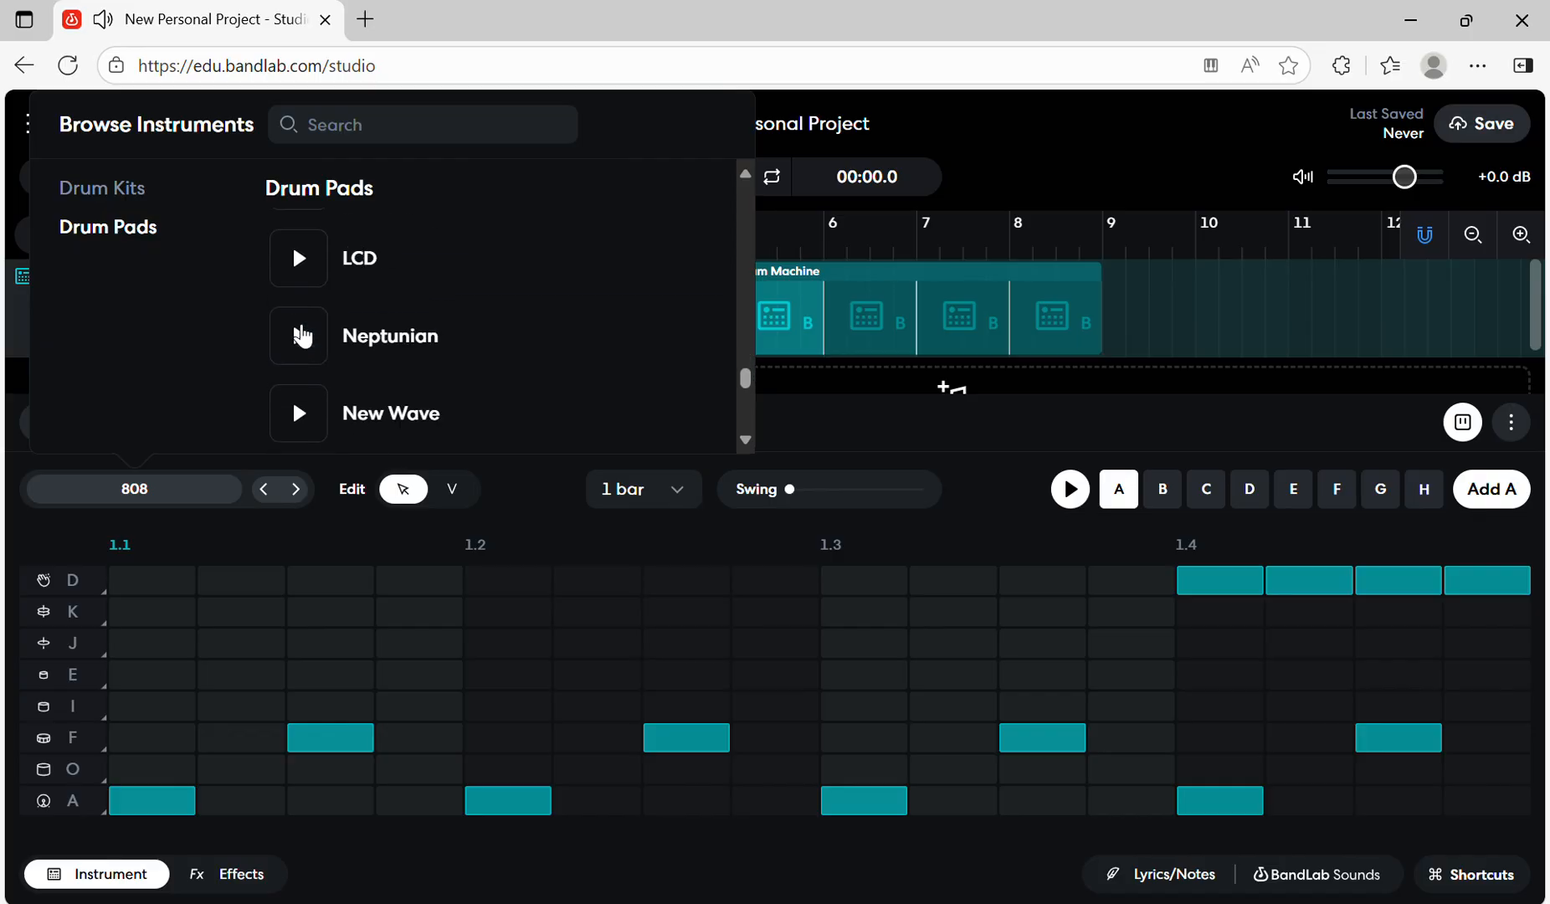
pyautogui.scroll(-9, 303, 335)
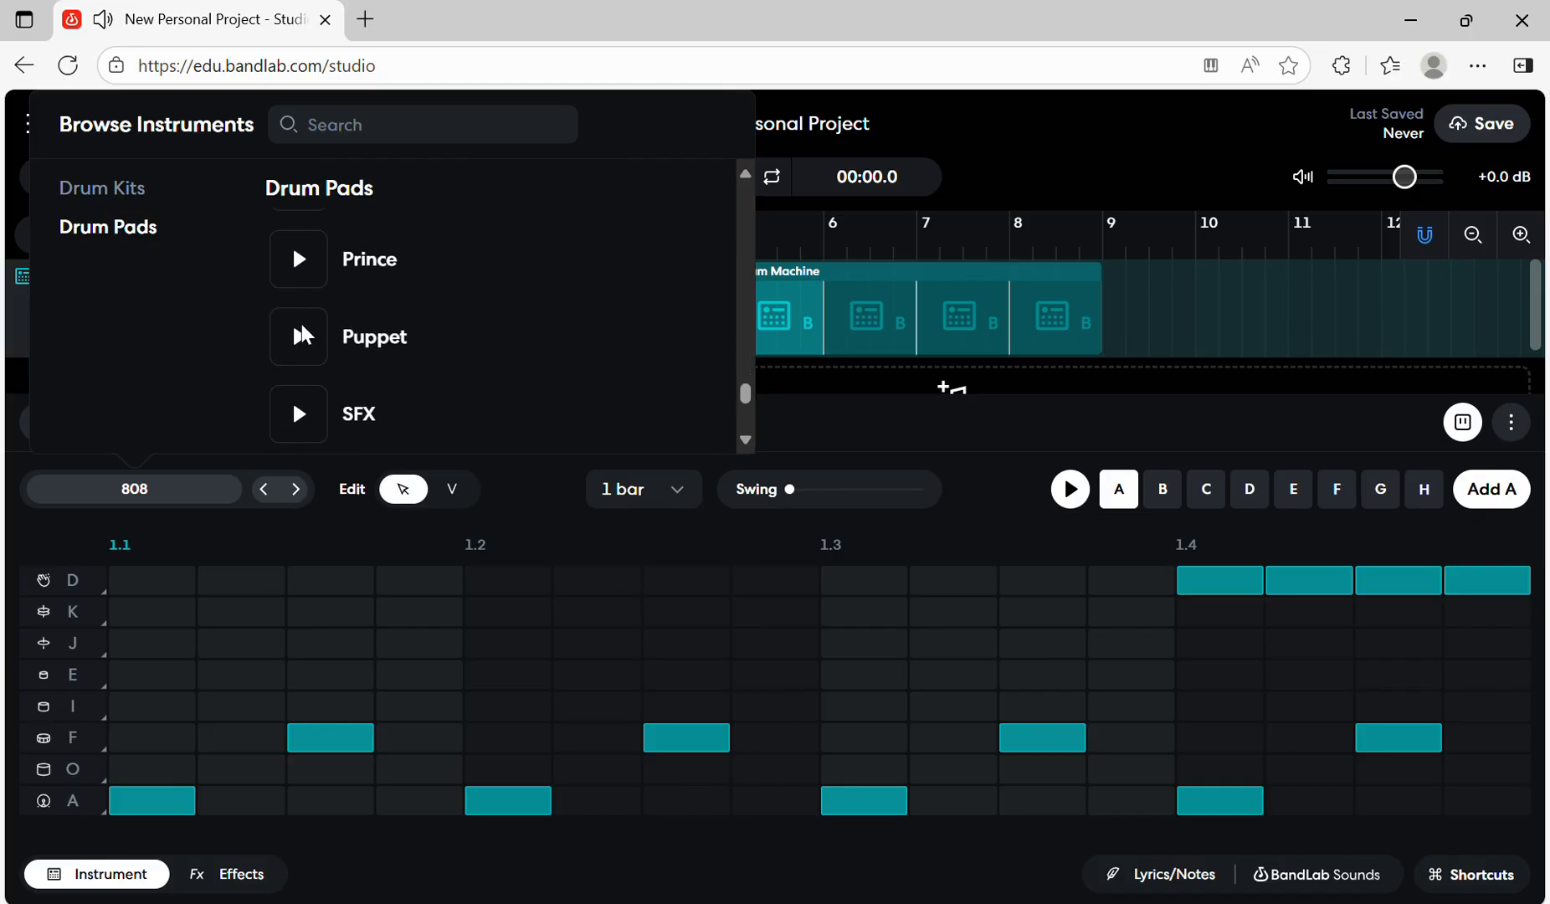
pyautogui.scroll(-2, 302, 335)
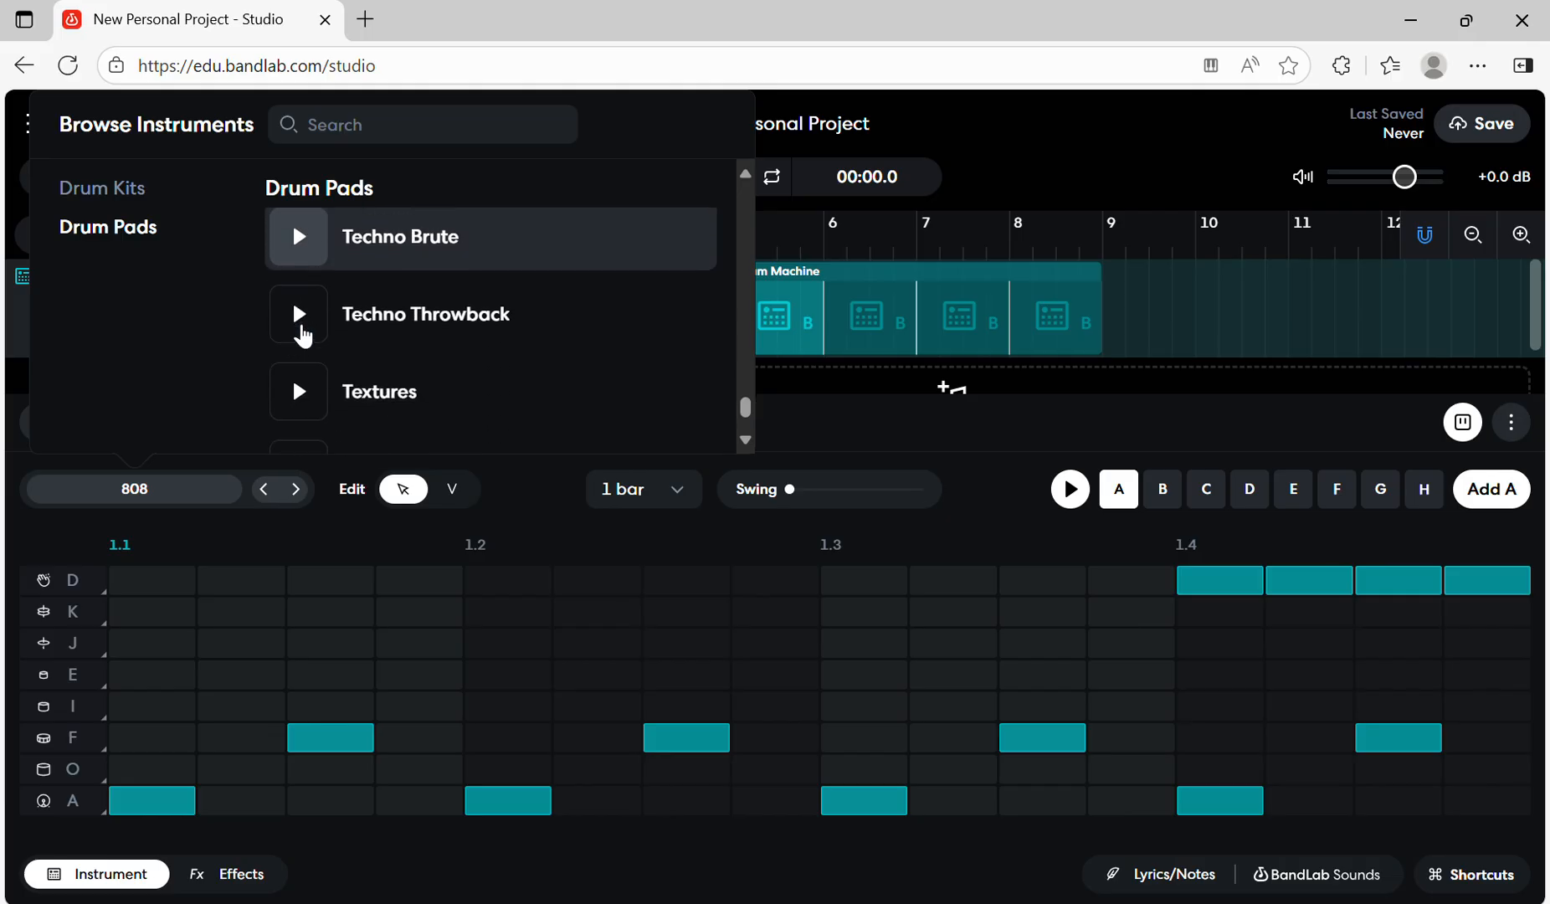
pyautogui.scroll(2, 303, 336)
pyautogui.scroll(1, 302, 329)
pyautogui.click(300, 328)
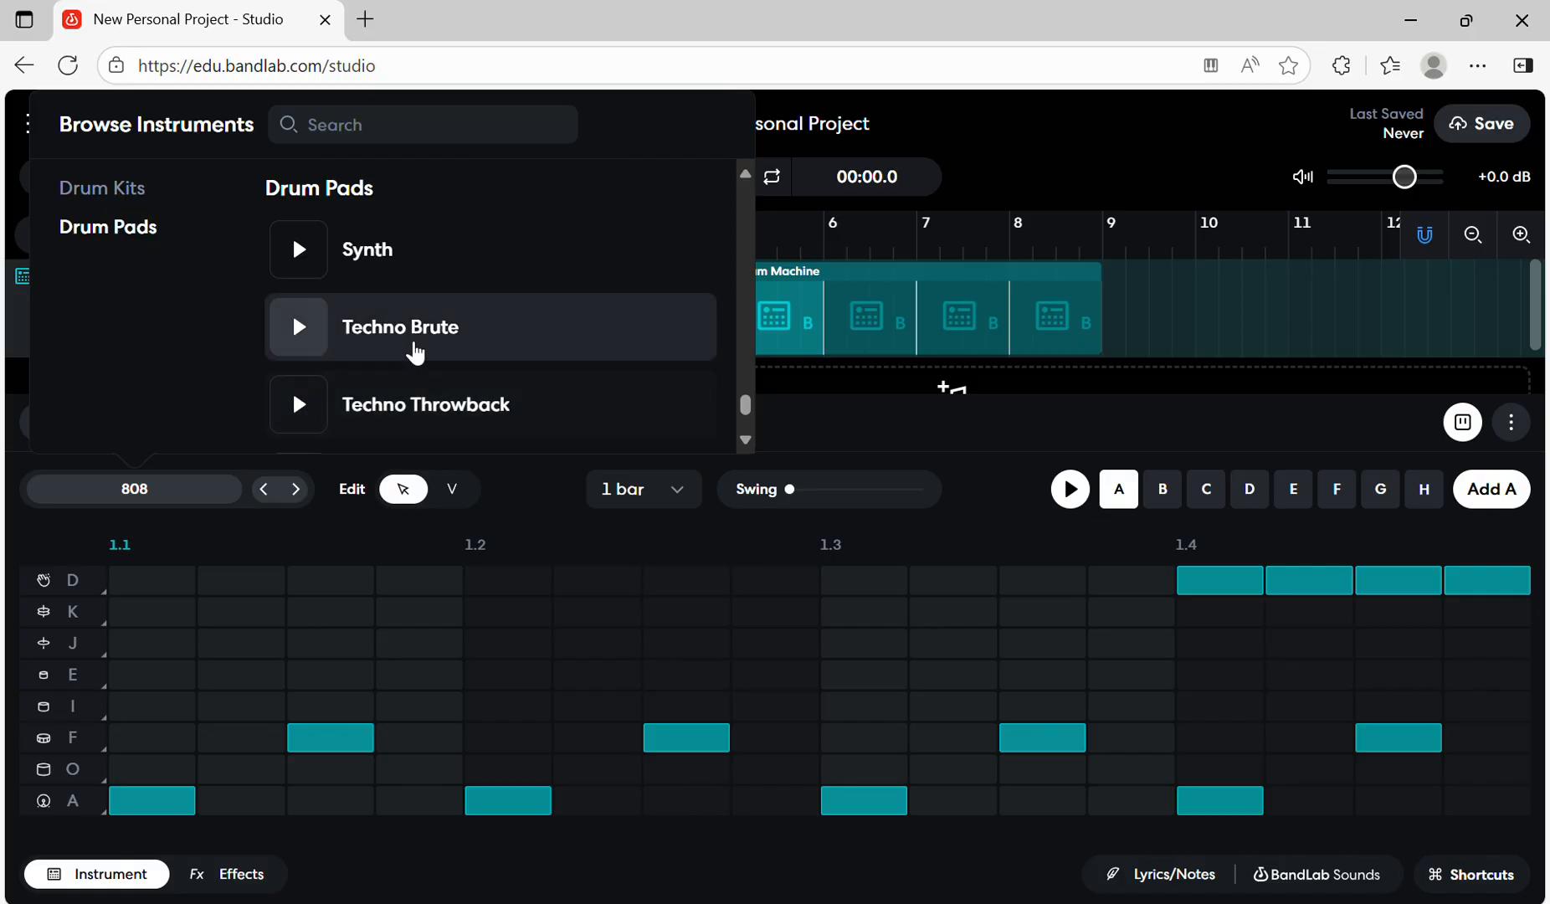
pyautogui.click(419, 341)
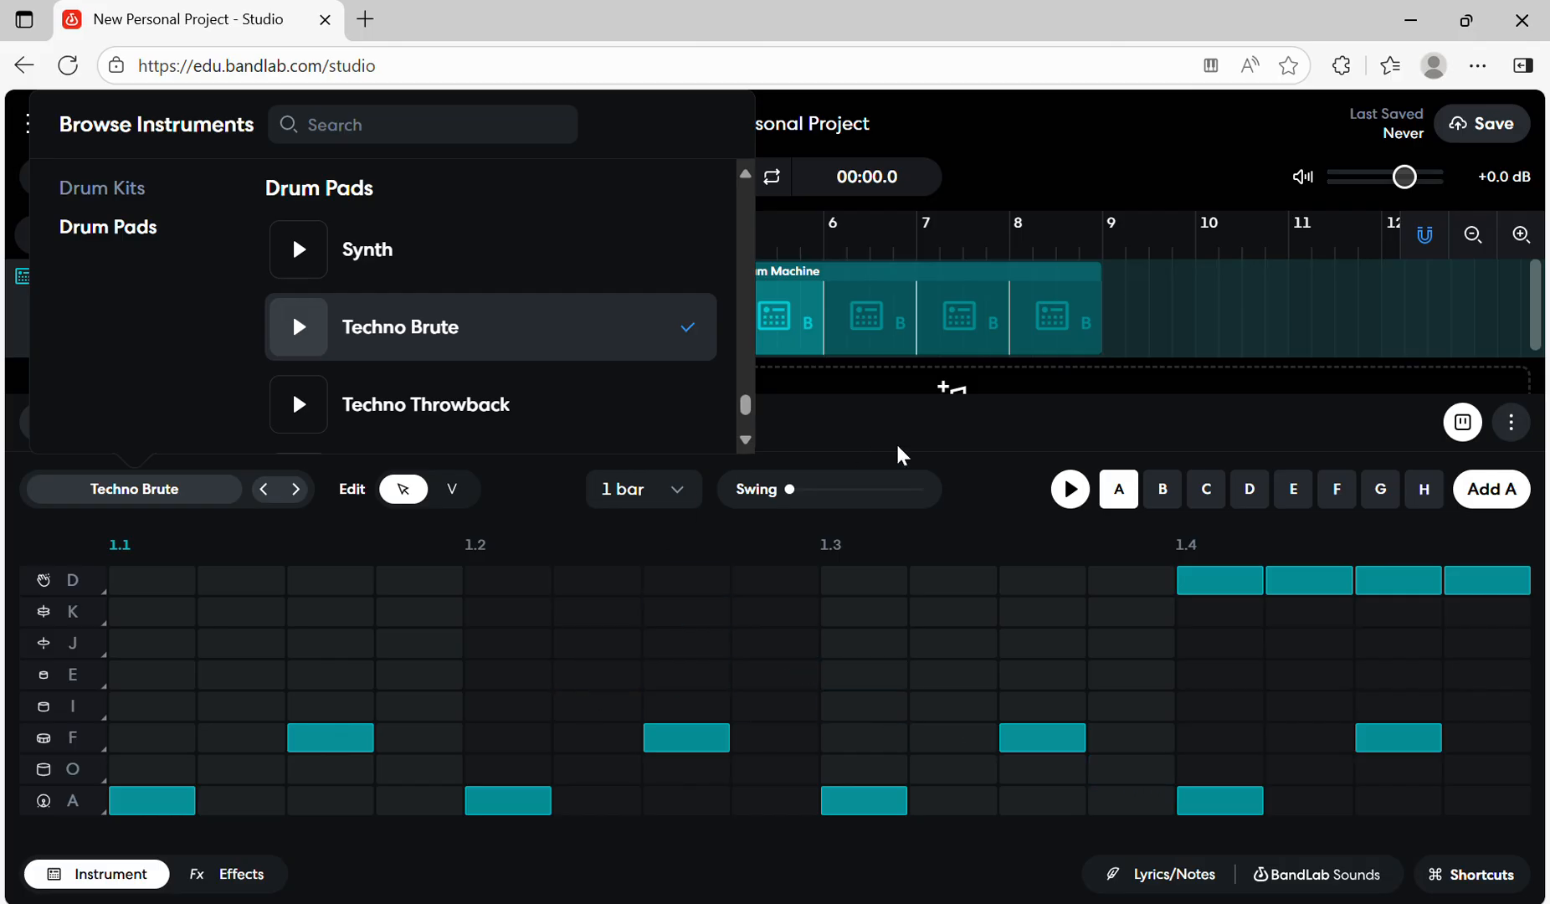
pyautogui.click(973, 489)
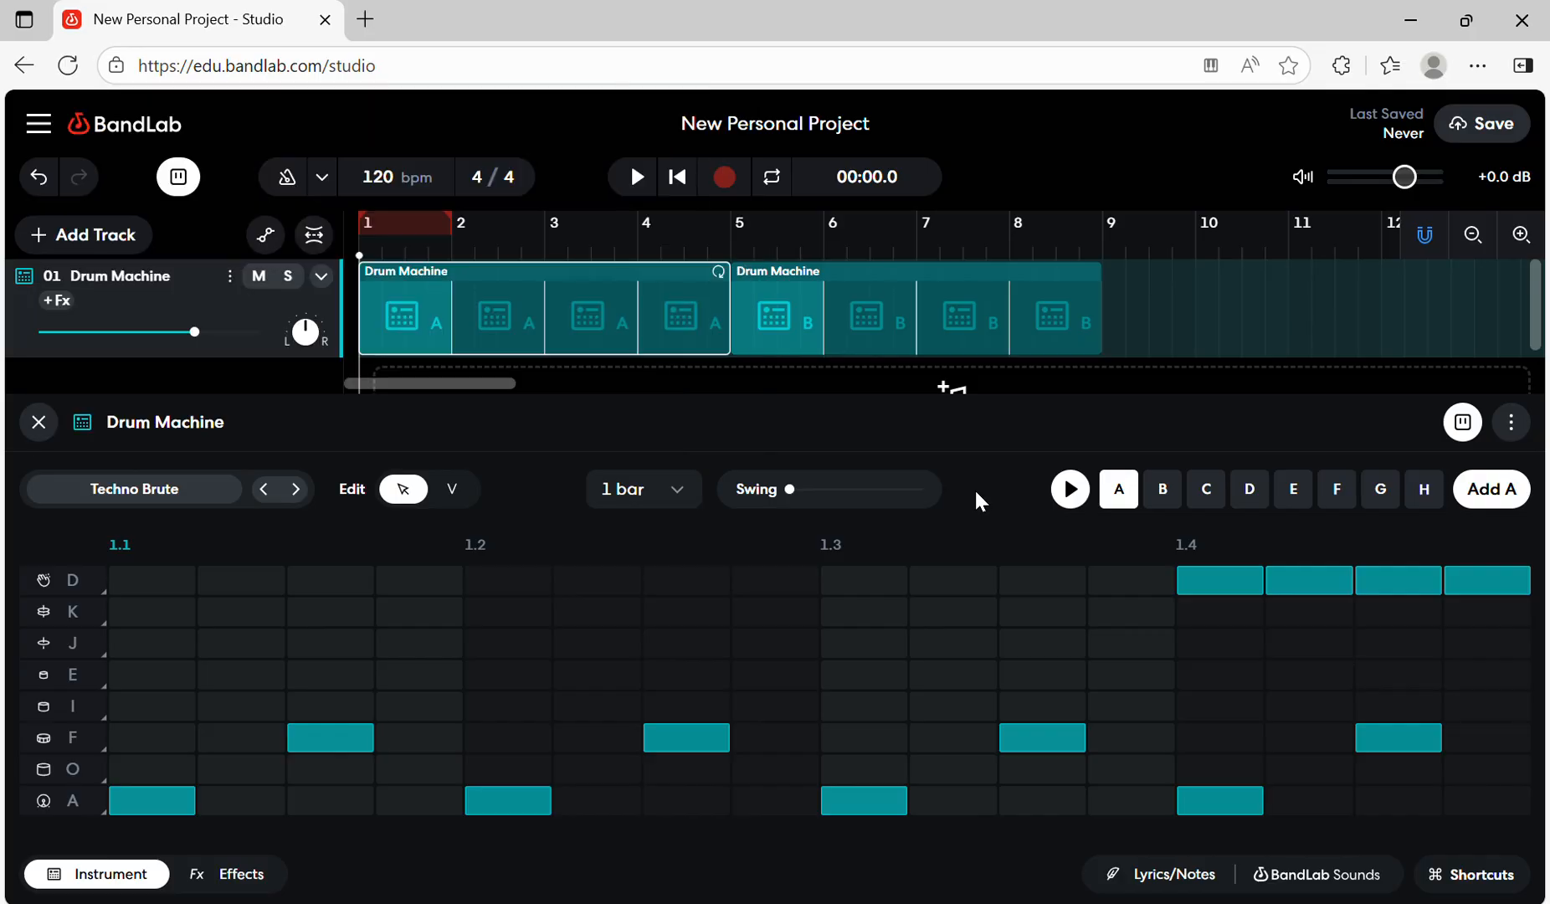
pyautogui.click(1071, 489)
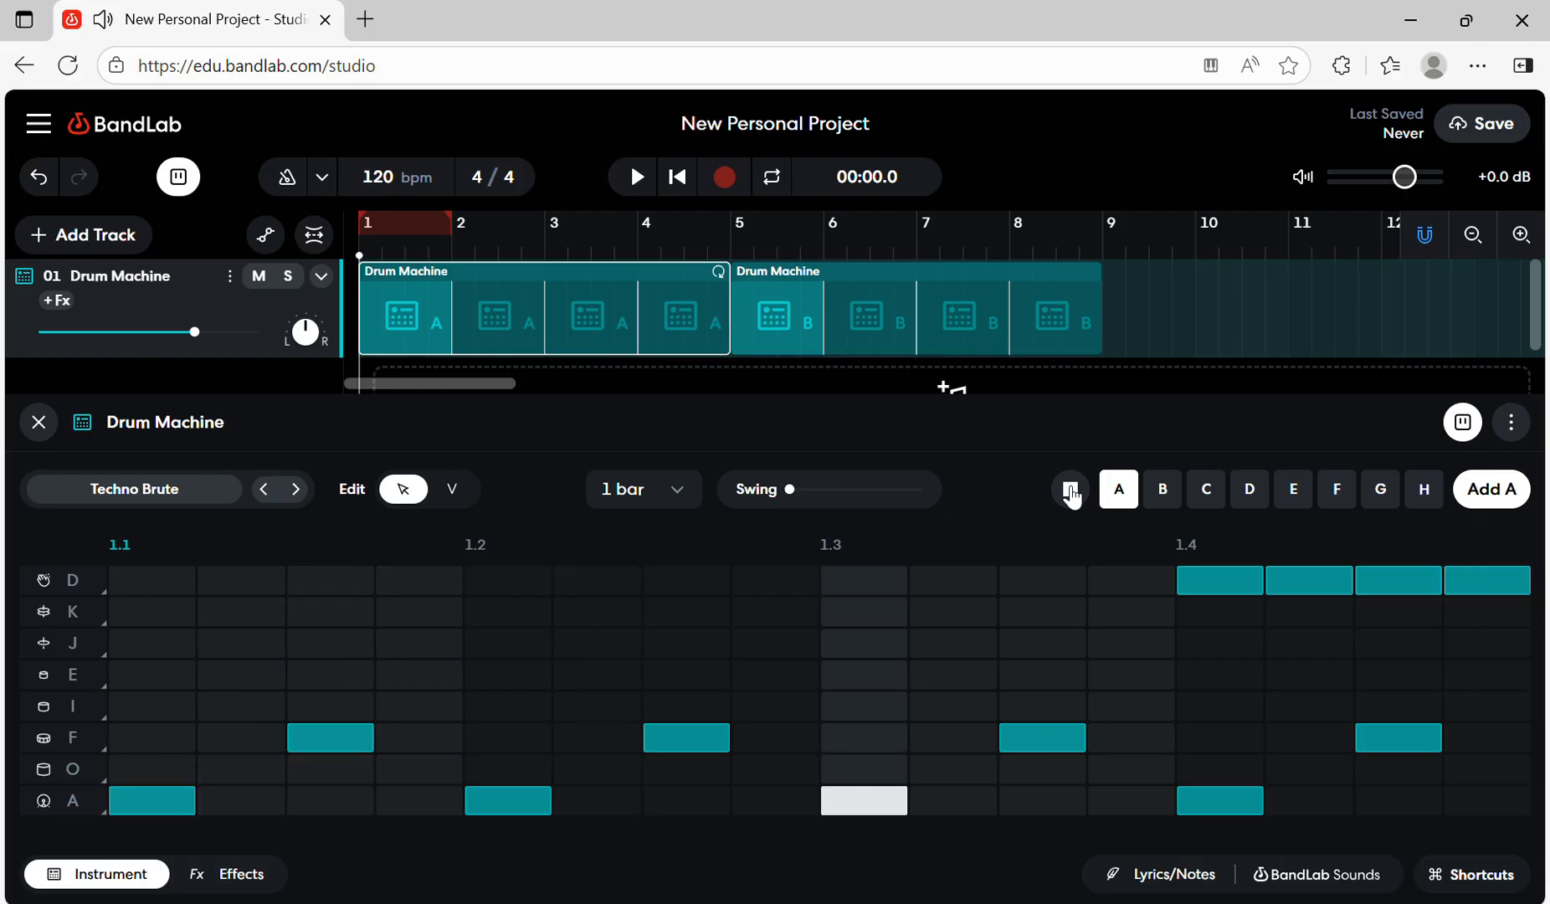
pyautogui.click(1074, 494)
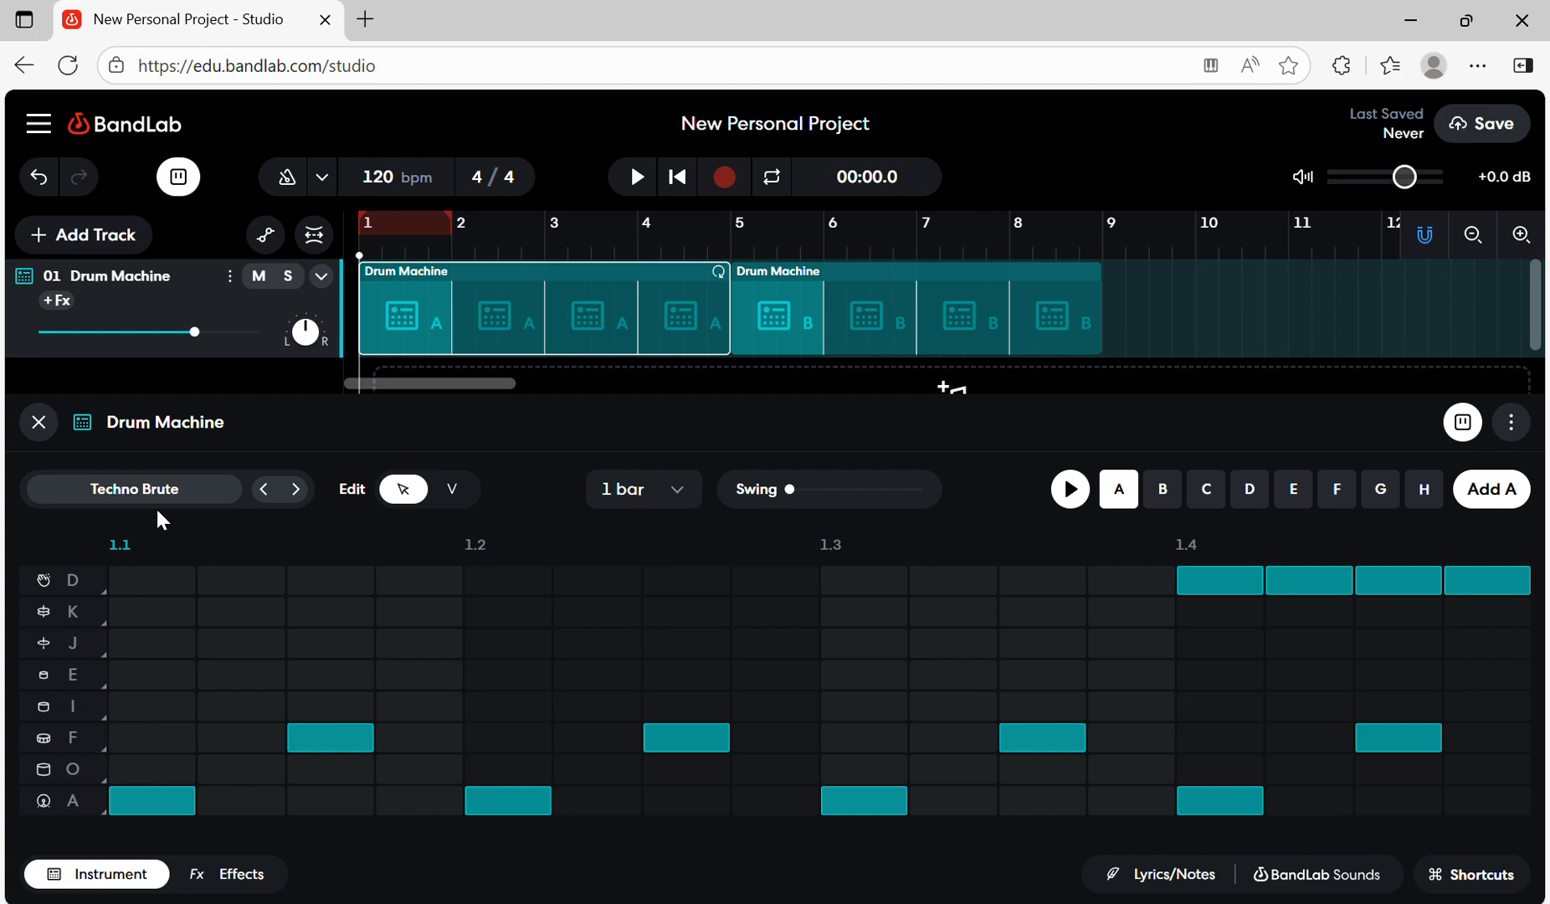
pyautogui.click(138, 494)
pyautogui.scroll(-5, 439, 388)
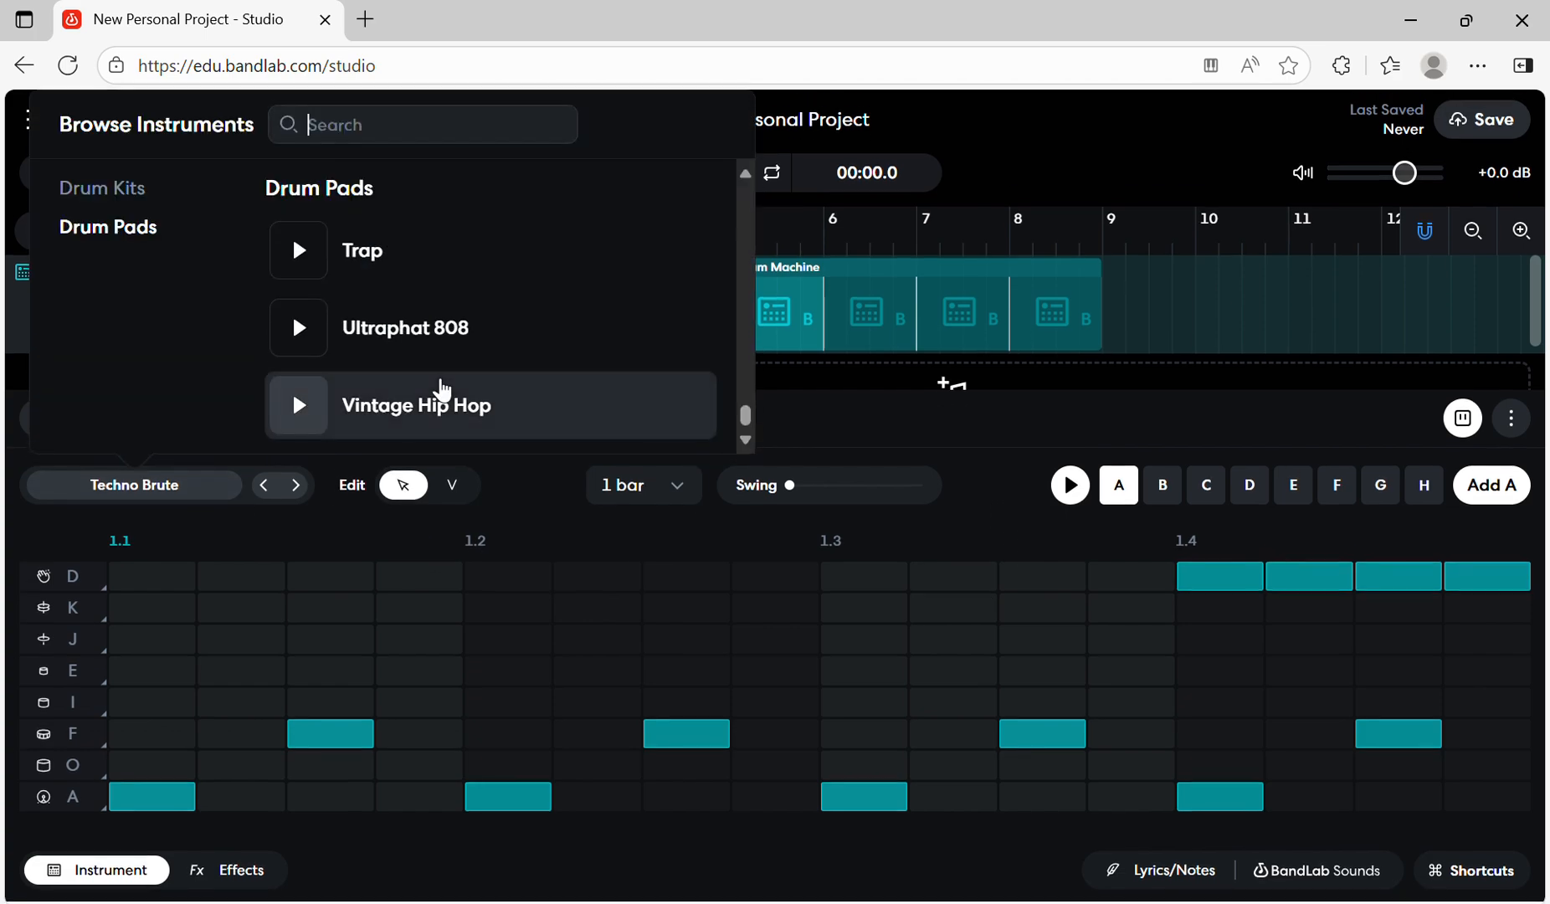
pyautogui.click(1004, 495)
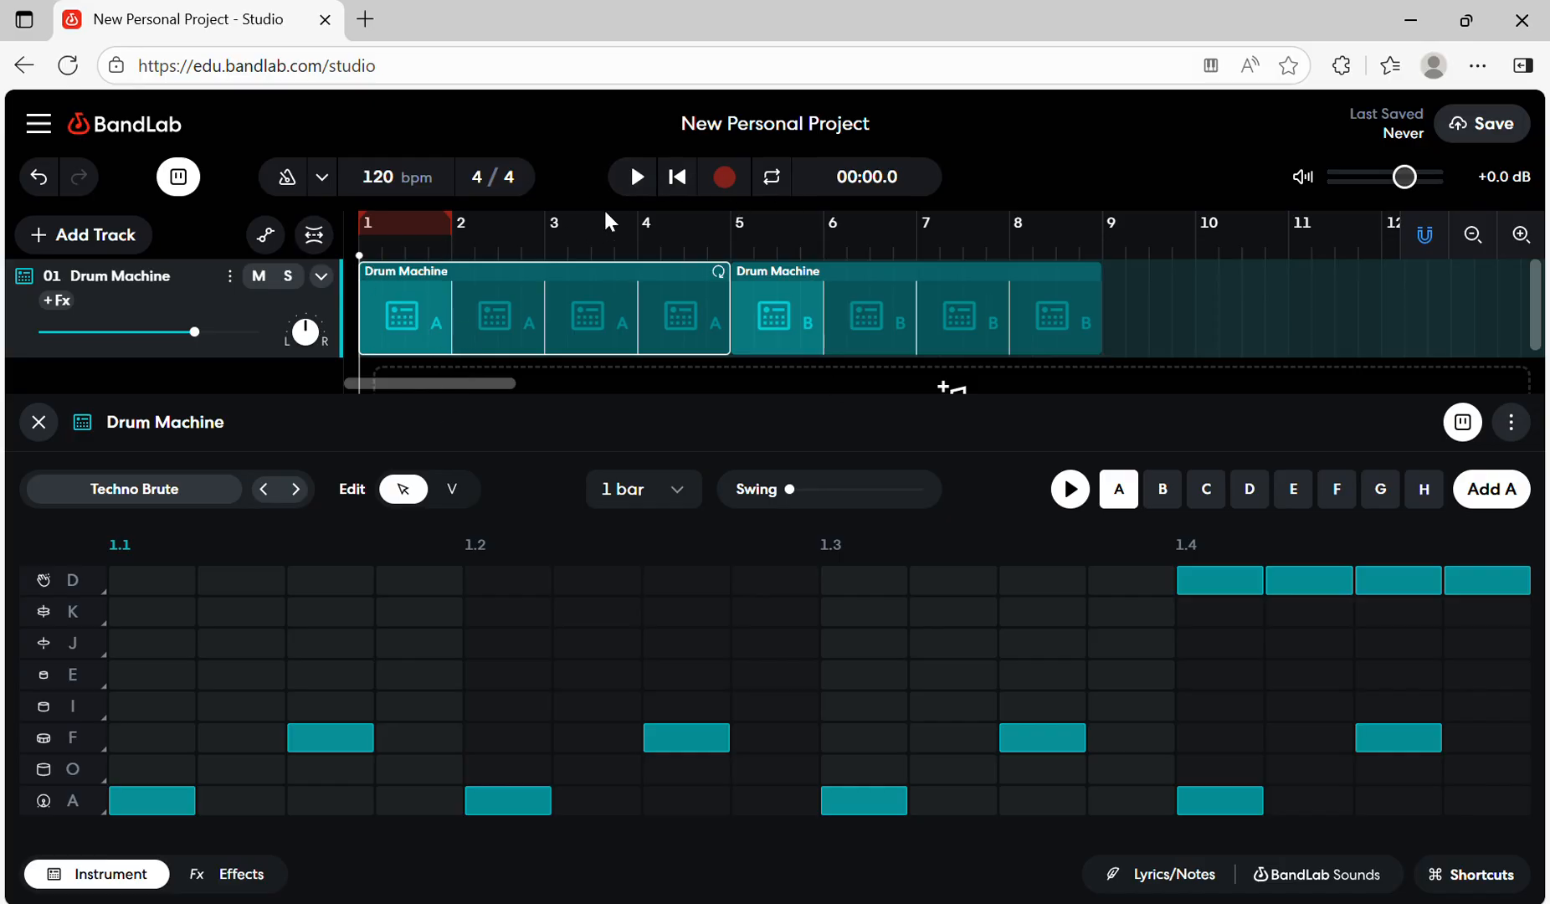
# - Play the arrangement from the start through the pattern A region and pause once bar 5 is reached
pyautogui.click(640, 177)
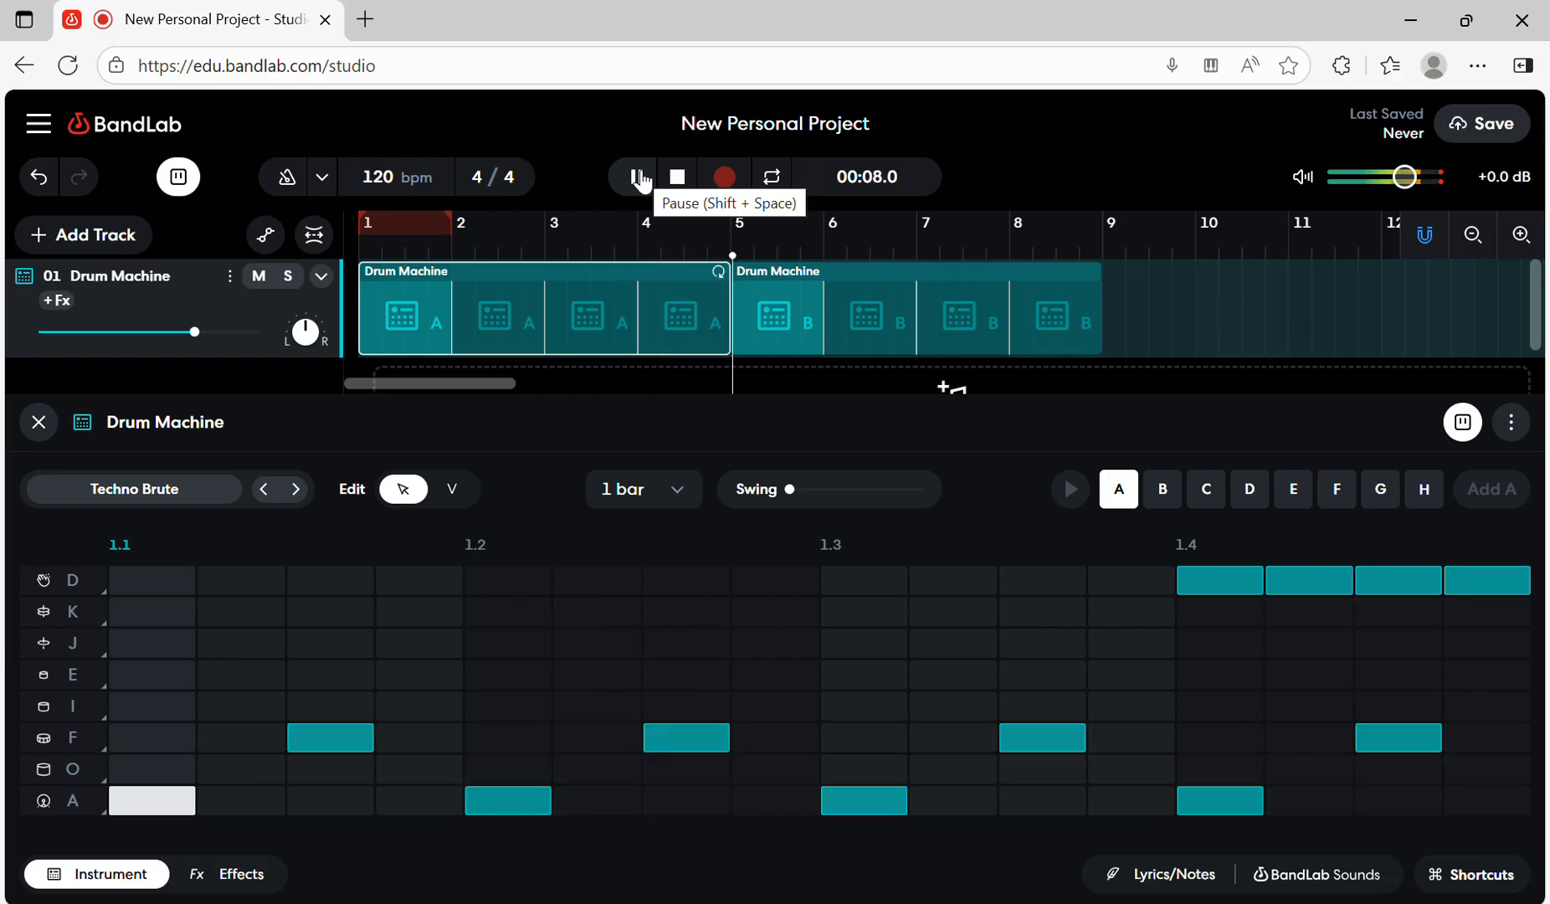
pyautogui.click(640, 177)
# - Move the pattern B region to start at bar 9 and loop the pattern A region out to meet it
pyautogui.moveTo(851, 279); pyautogui.dragTo(1170, 279)
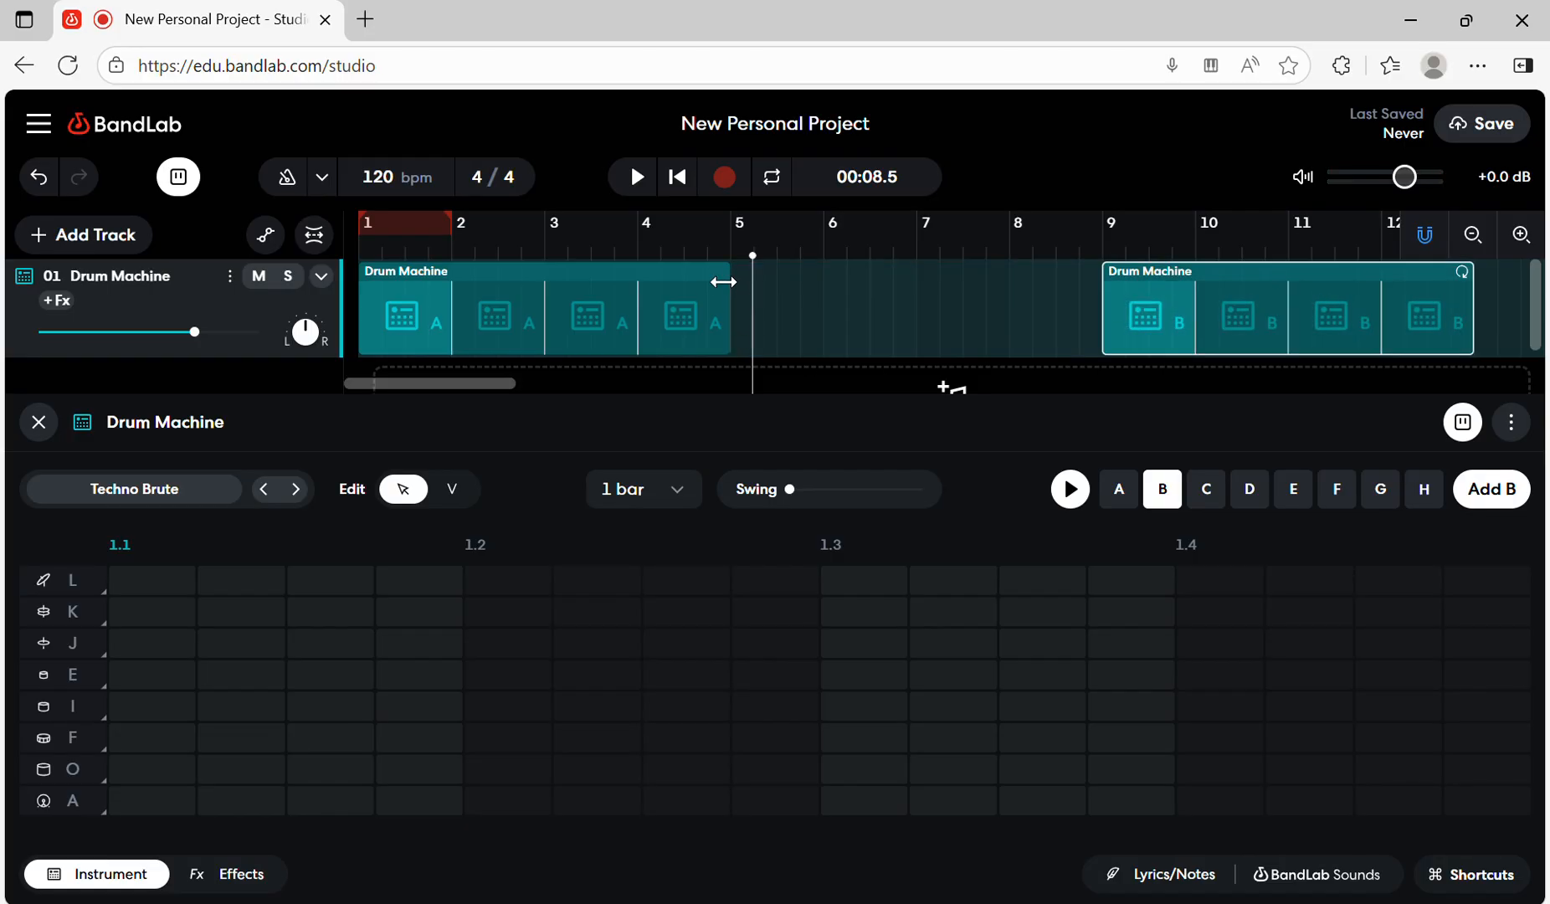
pyautogui.click(595, 281)
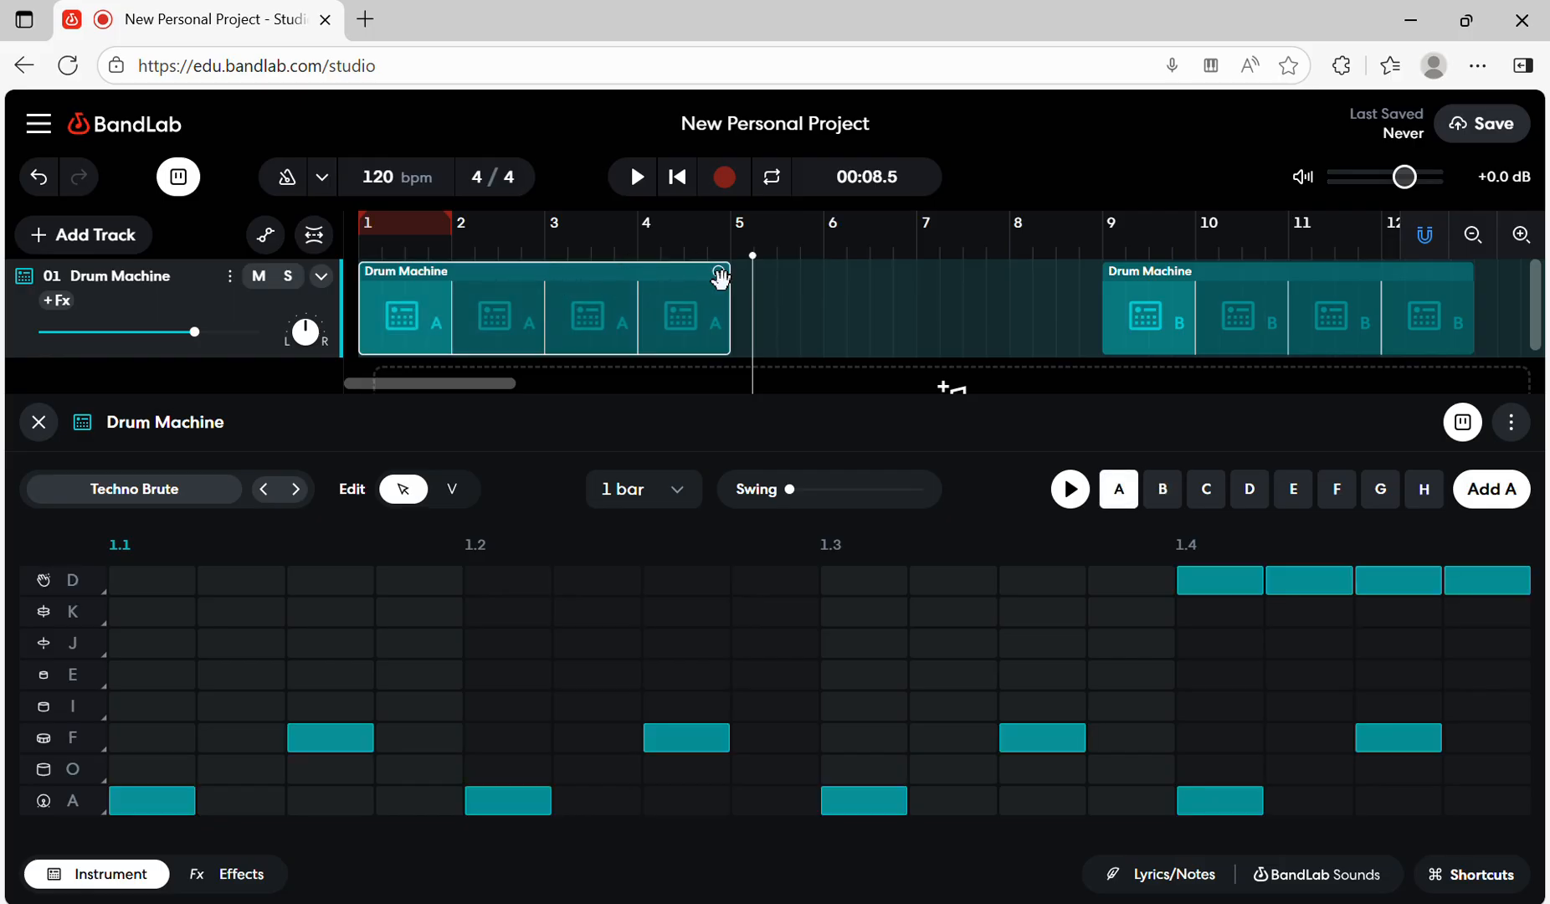
pyautogui.moveTo(734, 288); pyautogui.dragTo(1099, 295)
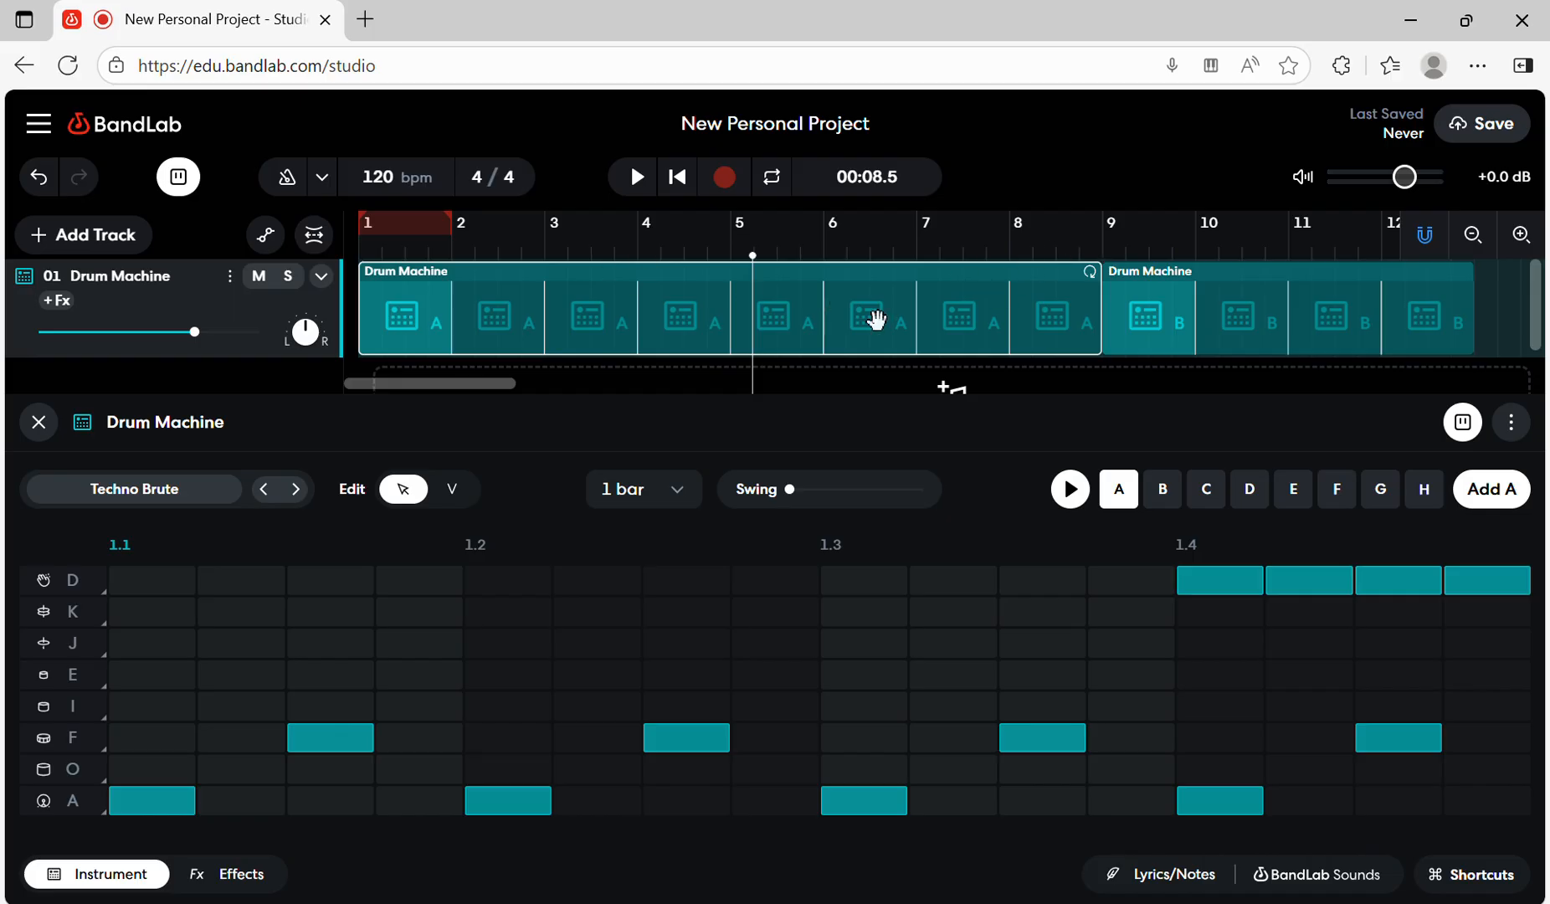
# - Delete the pattern B region from the track and program pattern B with row A hits on beats 1.1, 1.2, 1.3 and 1.4
pyautogui.click(1183, 293)
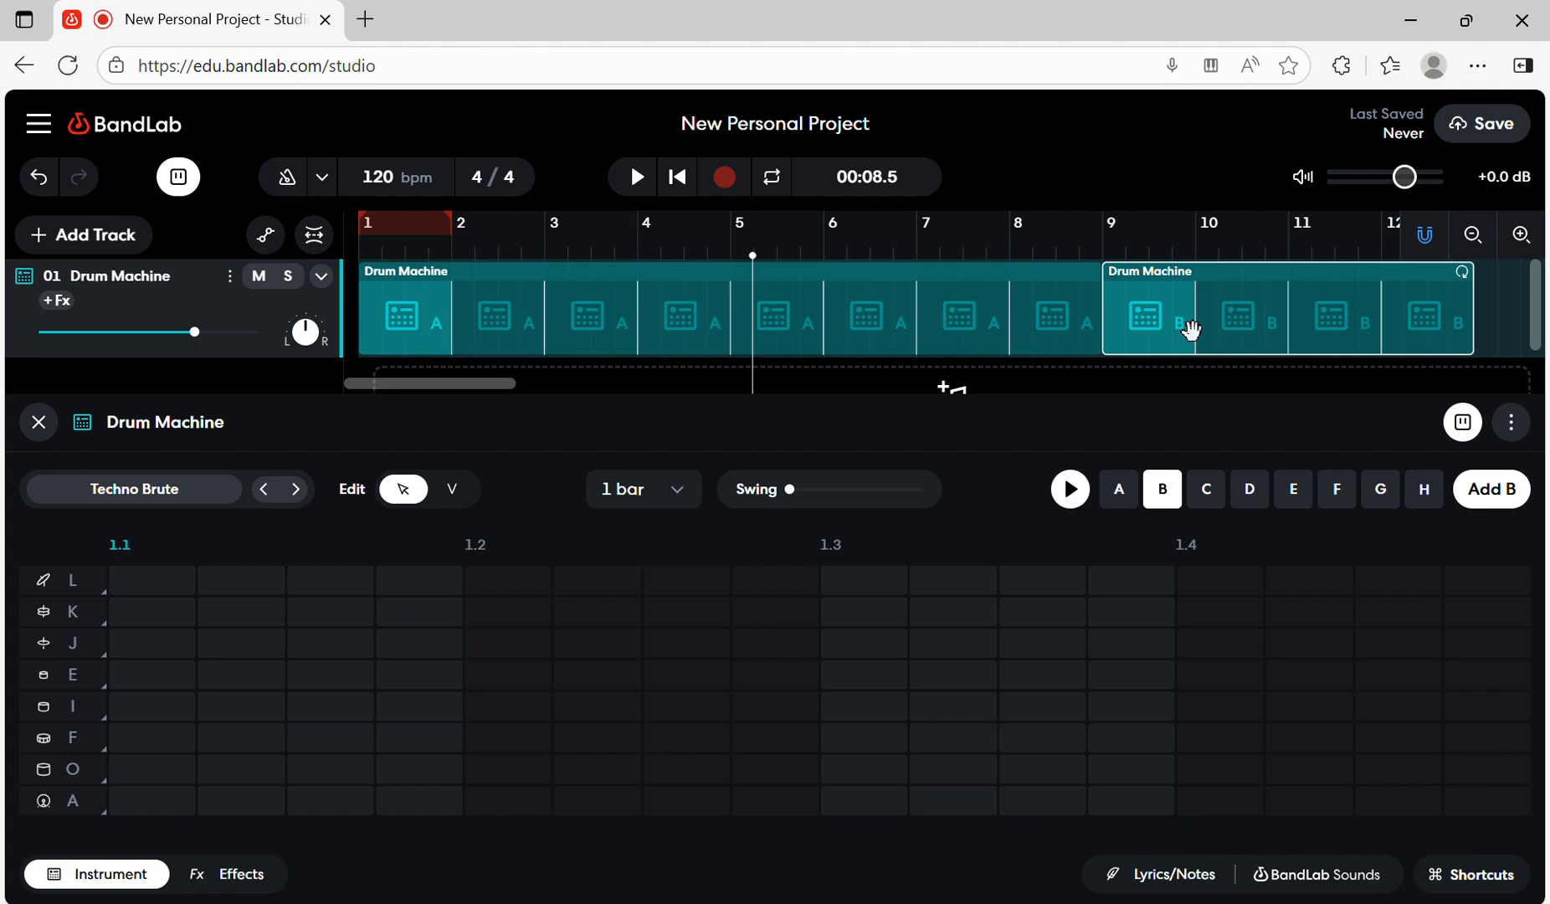
pyautogui.press('Delete')
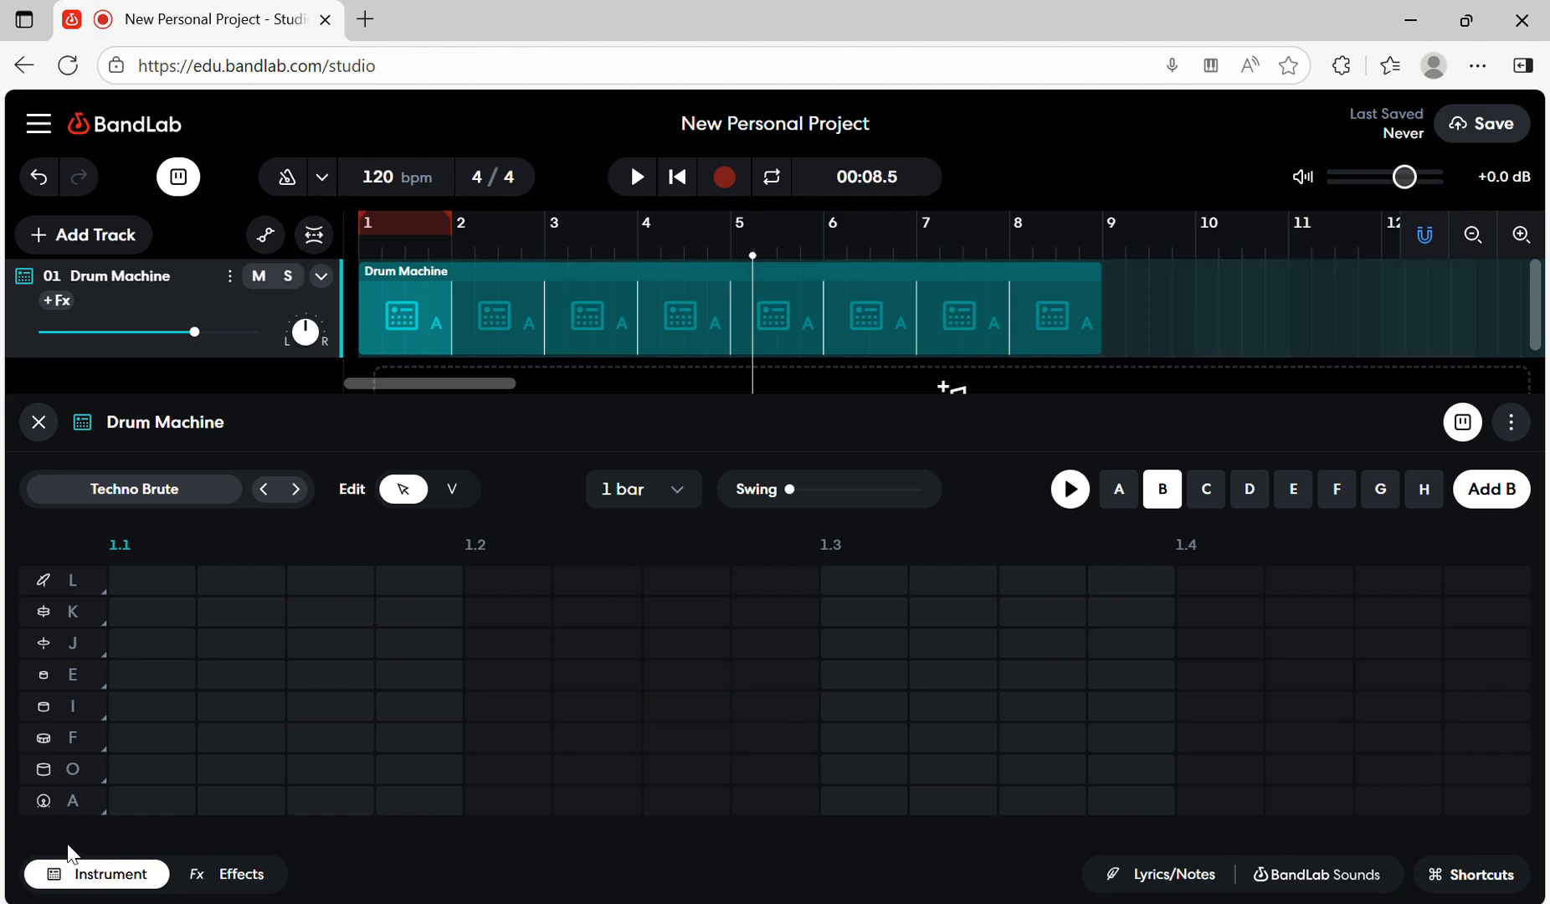
pyautogui.click(138, 801)
pyautogui.click(508, 801)
pyautogui.click(865, 802)
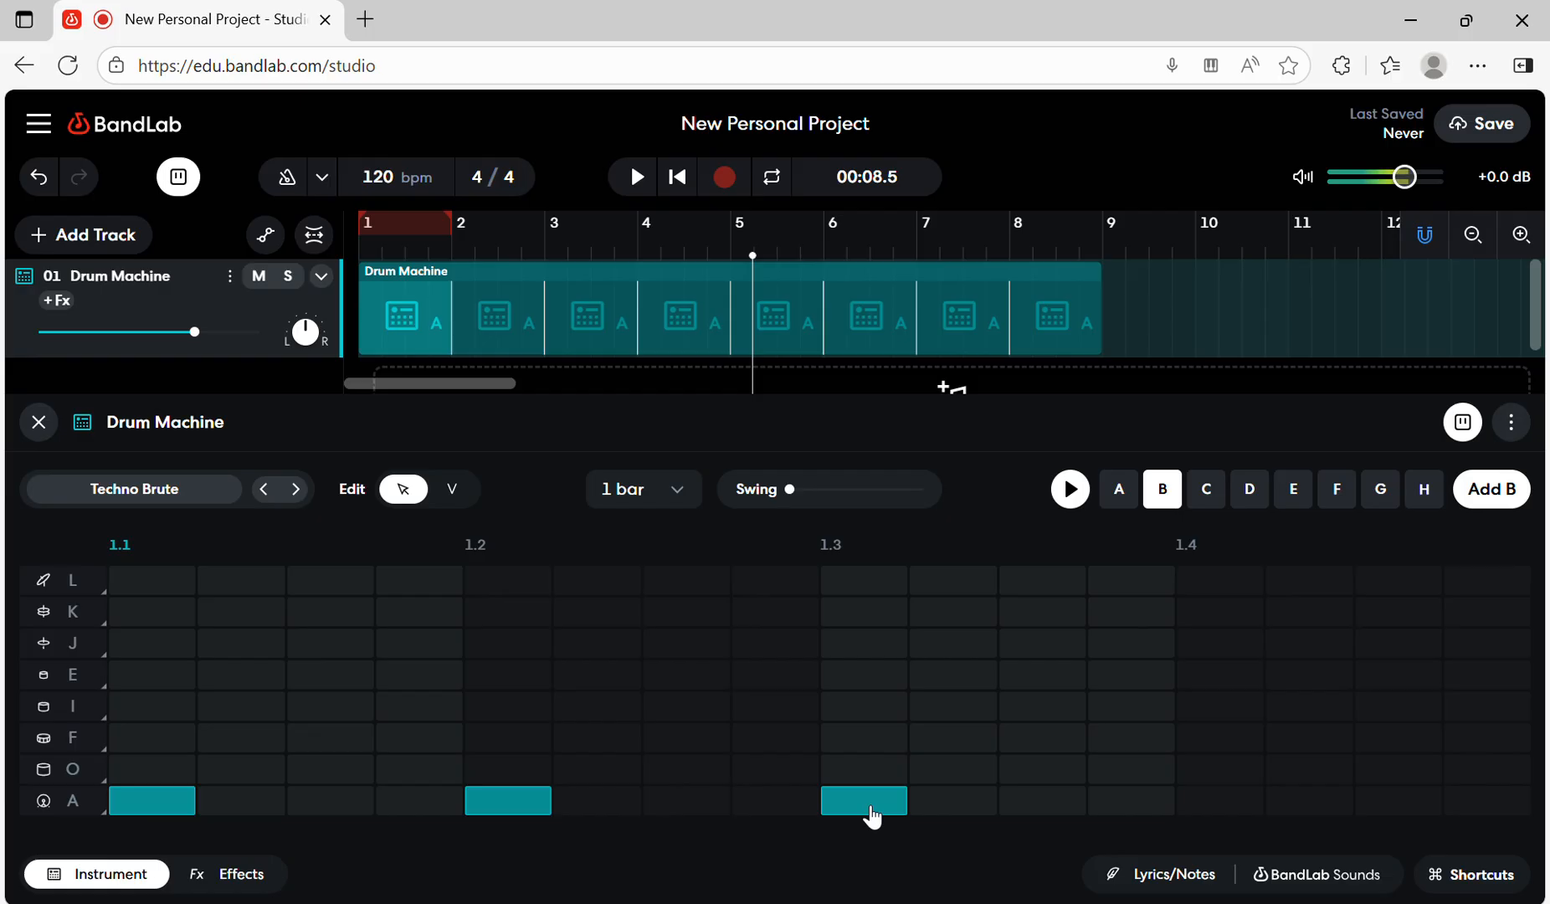
pyautogui.click(1230, 803)
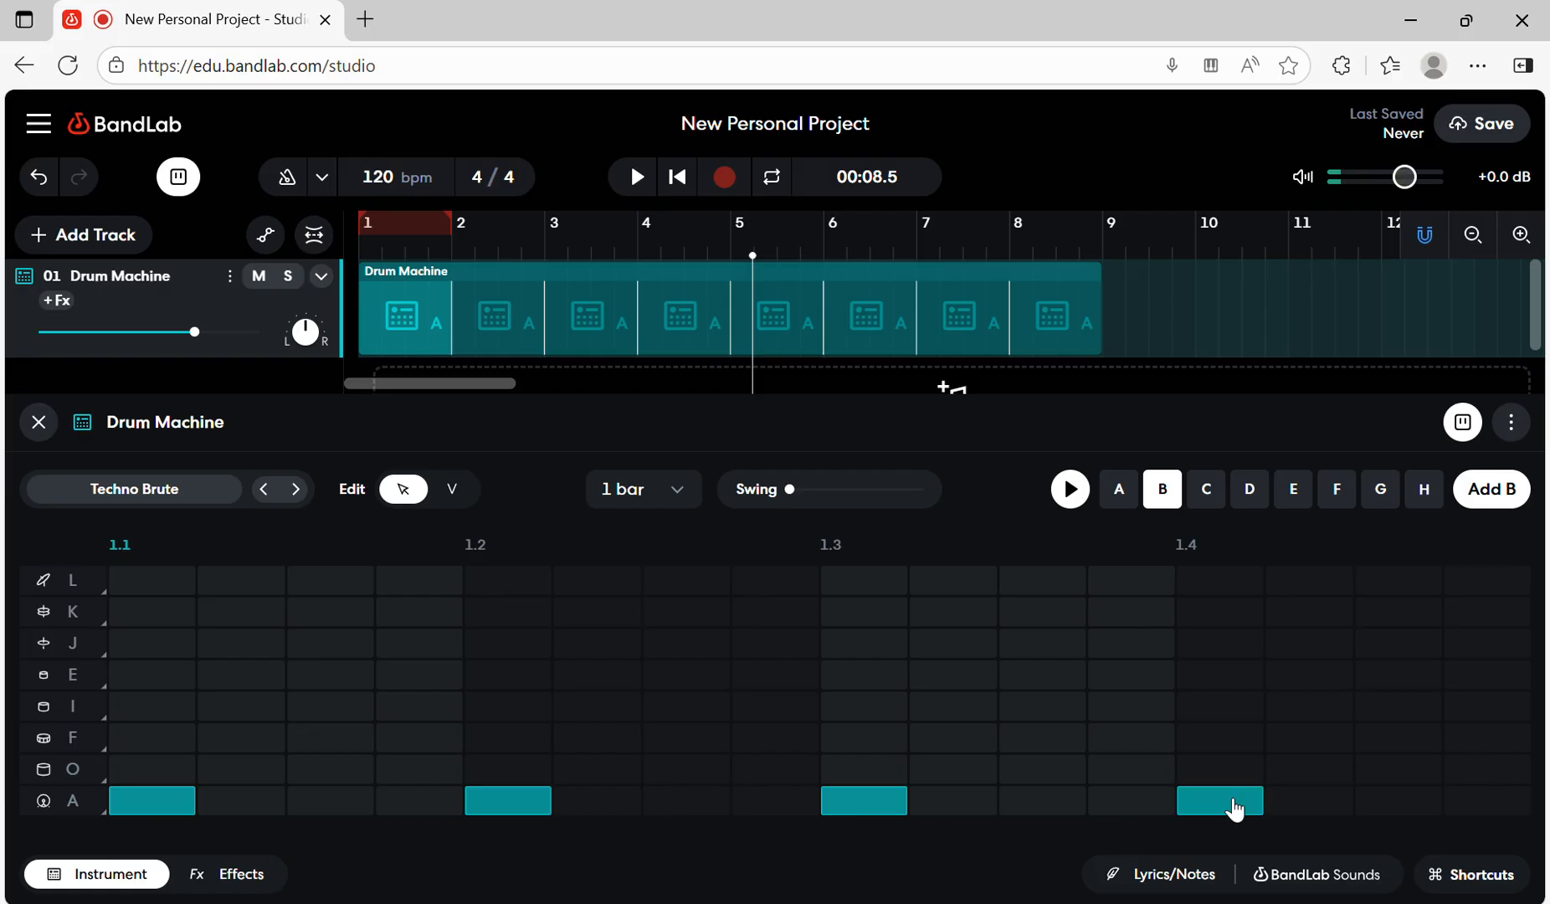
# - Add pattern B to the track at bar 9 and loop its region over four bars, closing the drum machine editor
pyautogui.click(1109, 321)
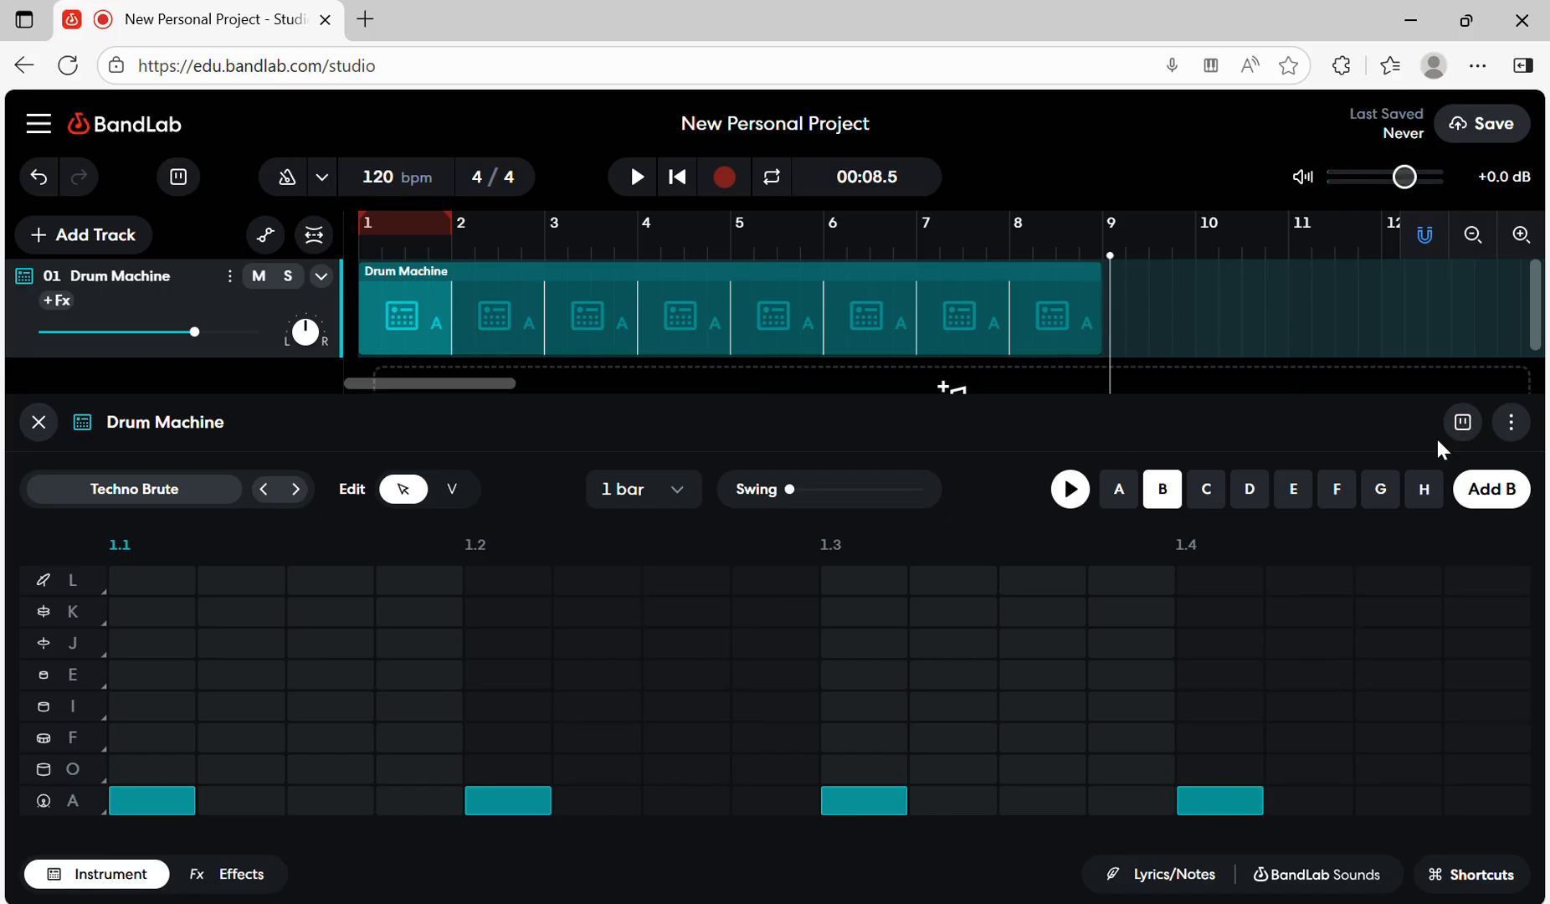
pyautogui.click(1491, 495)
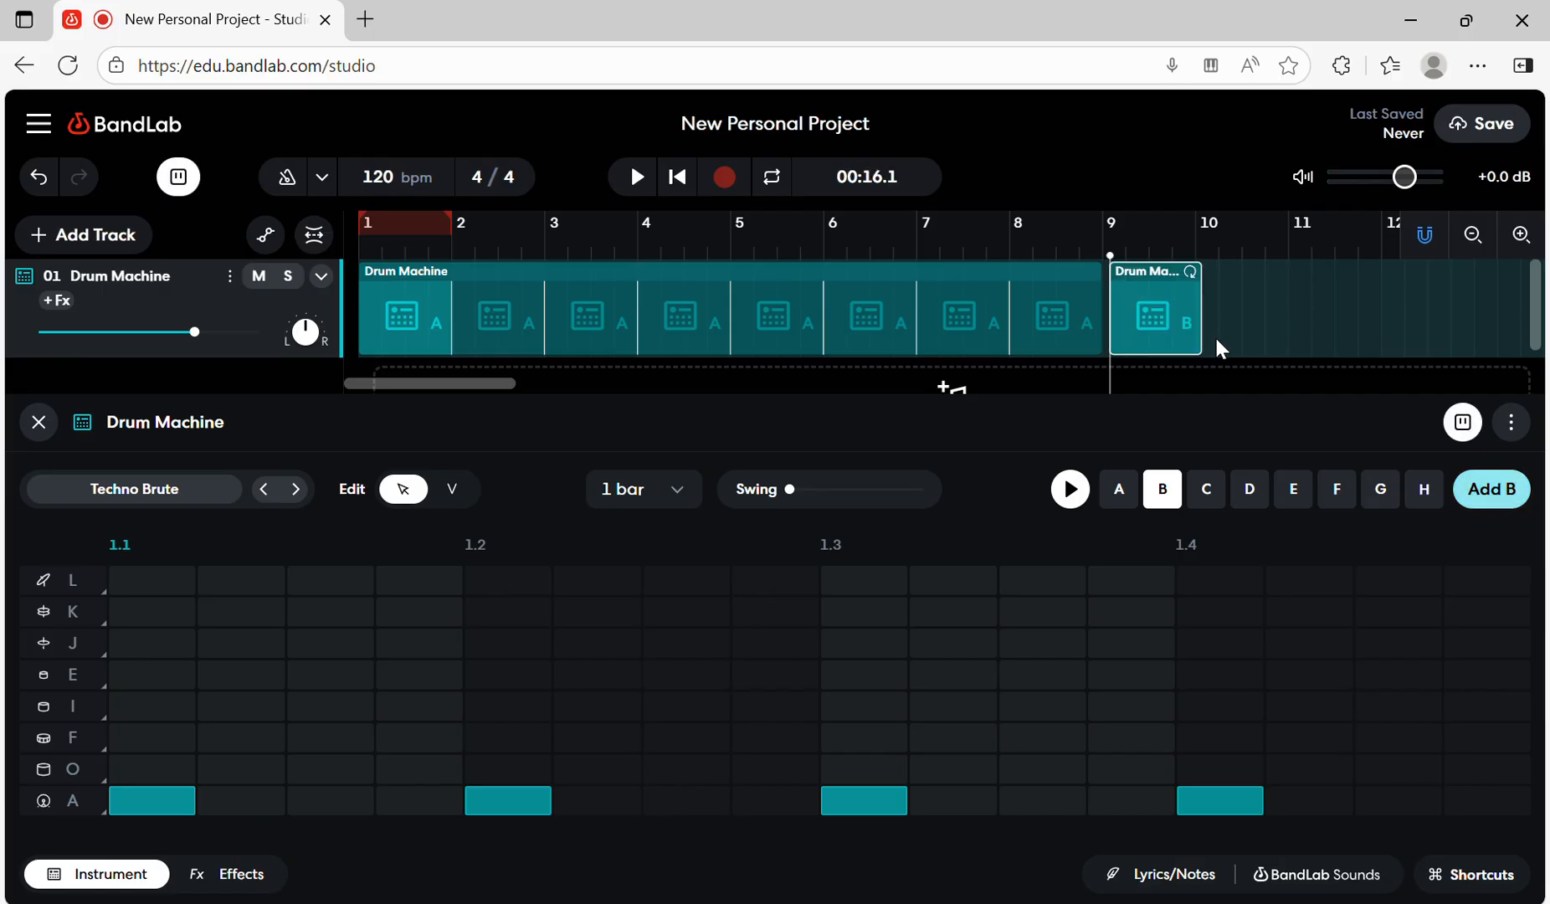
pyautogui.click(1281, 335)
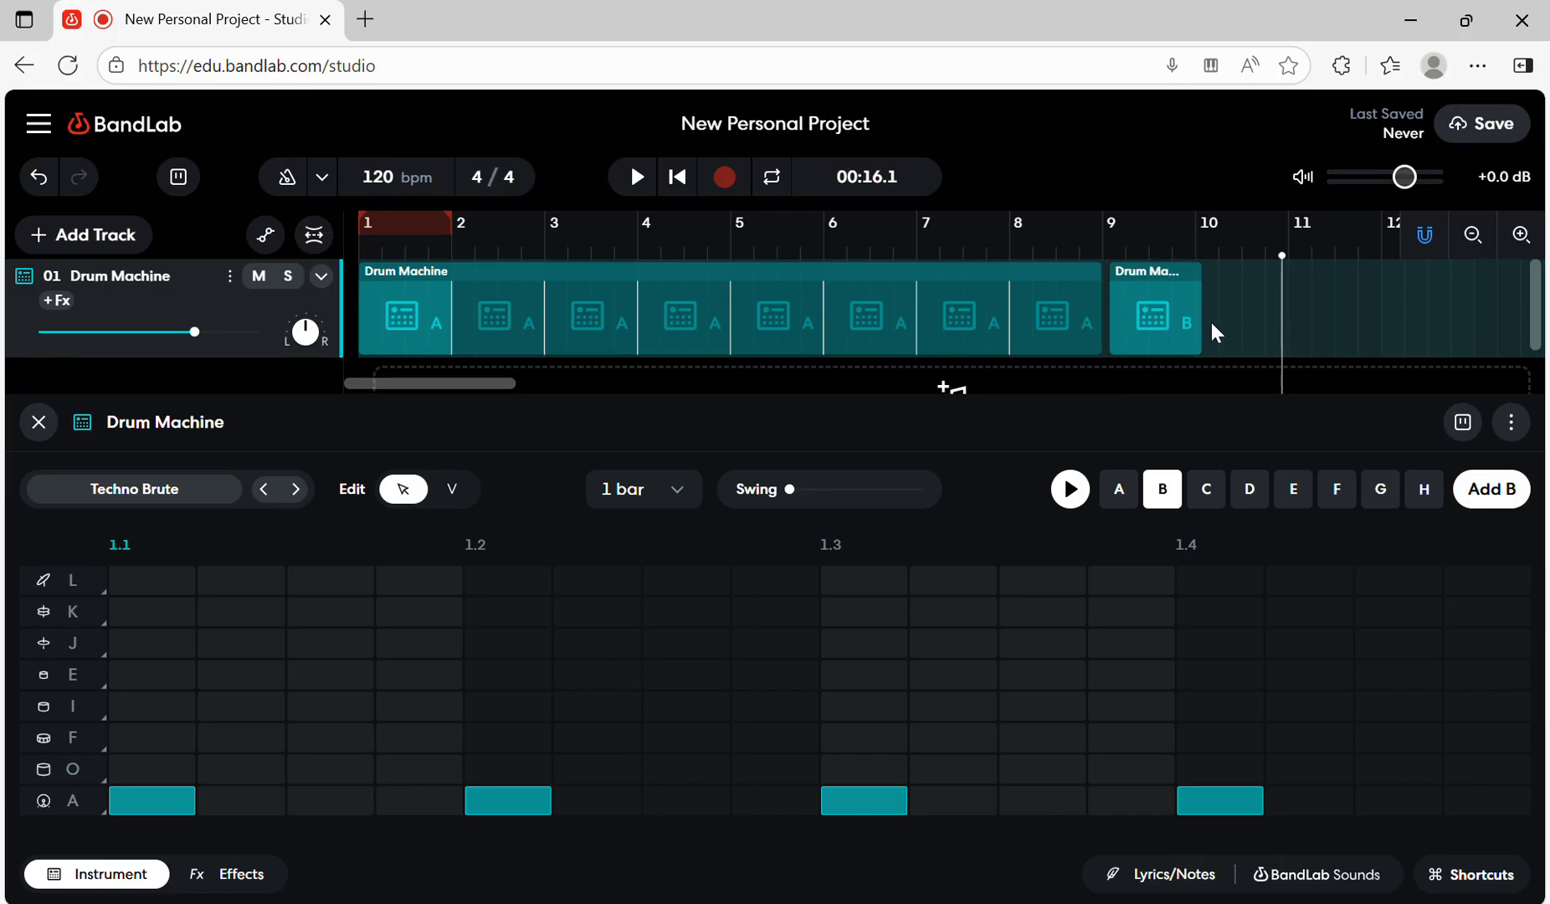
pyautogui.moveTo(1182, 322); pyautogui.dragTo(1472, 338)
pyautogui.click(37, 421)
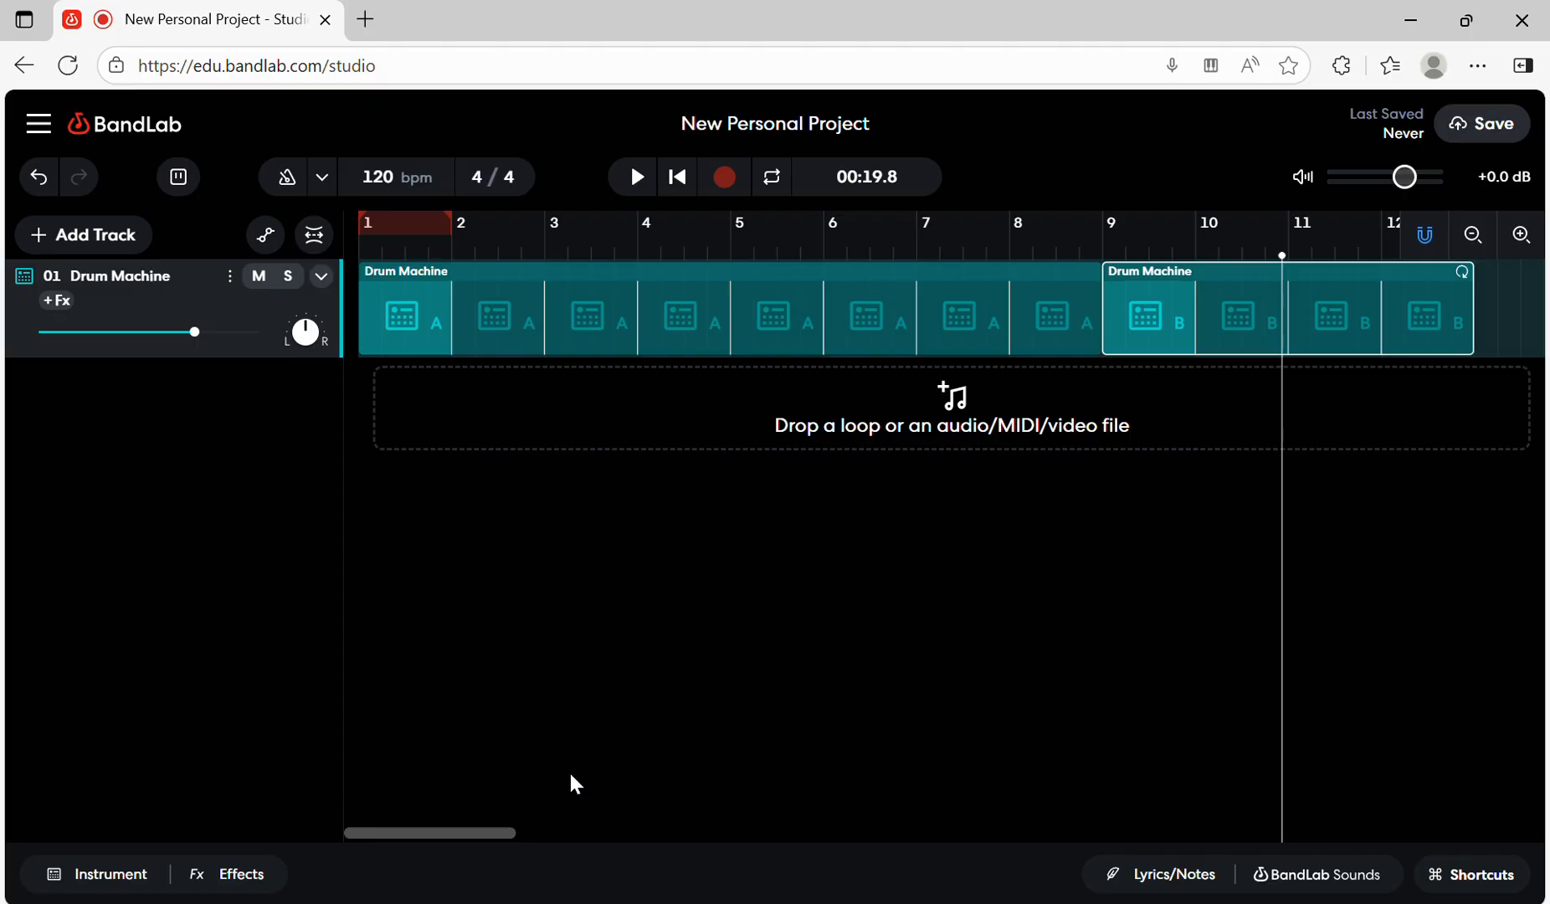
# - Reopen the pattern A region in the drum machine editor to check the kit selection, keeping Techno Brute
pyautogui.doubleClick(552, 273)
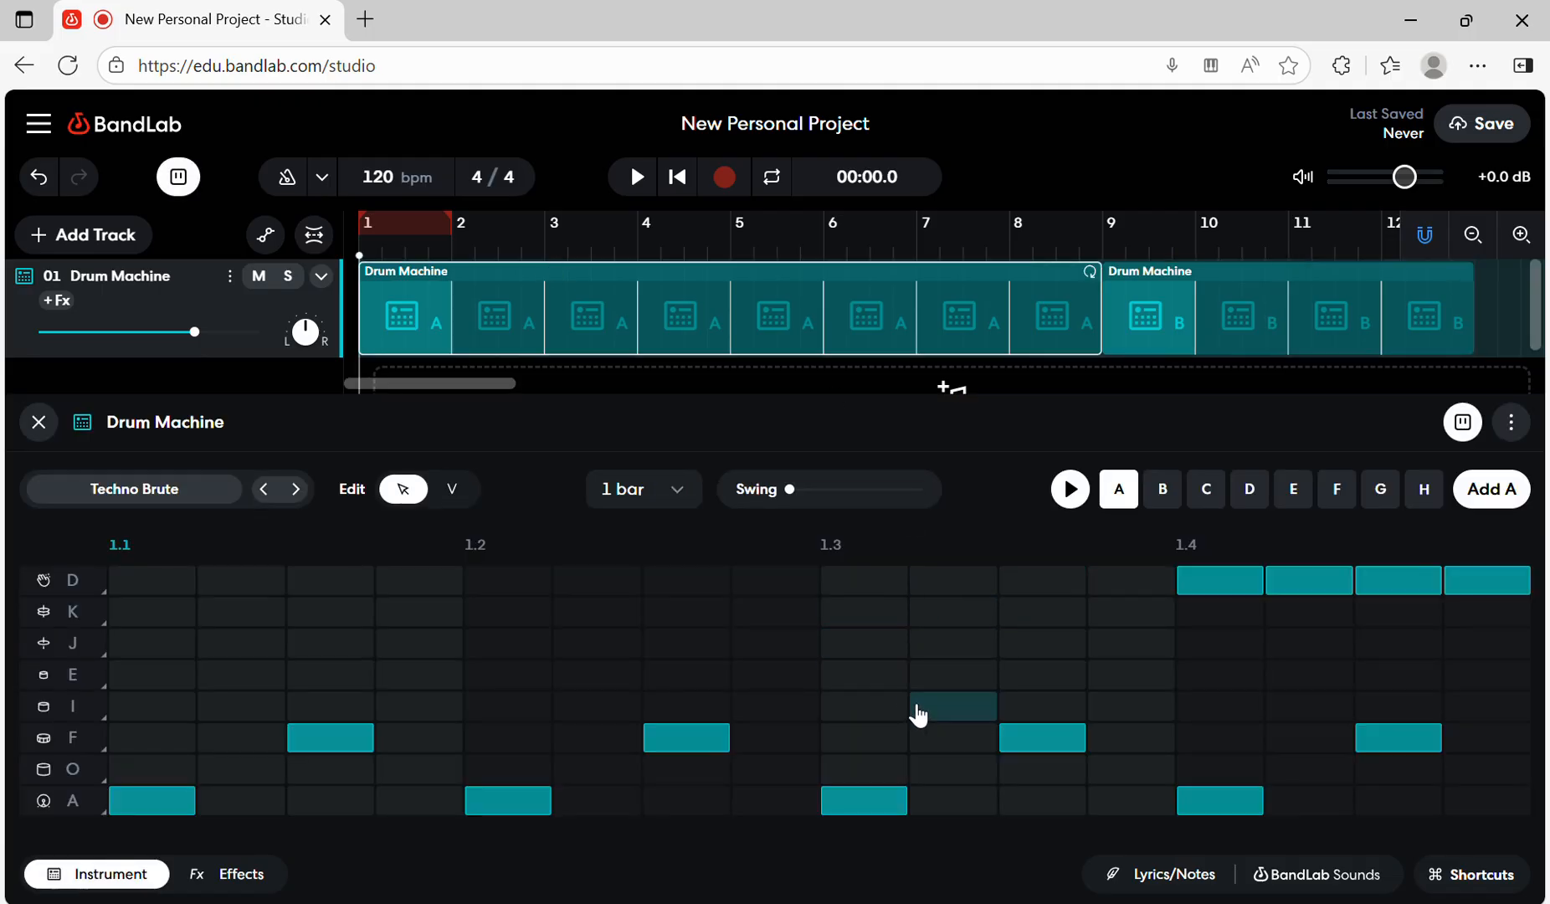
pyautogui.click(113, 494)
pyautogui.click(113, 493)
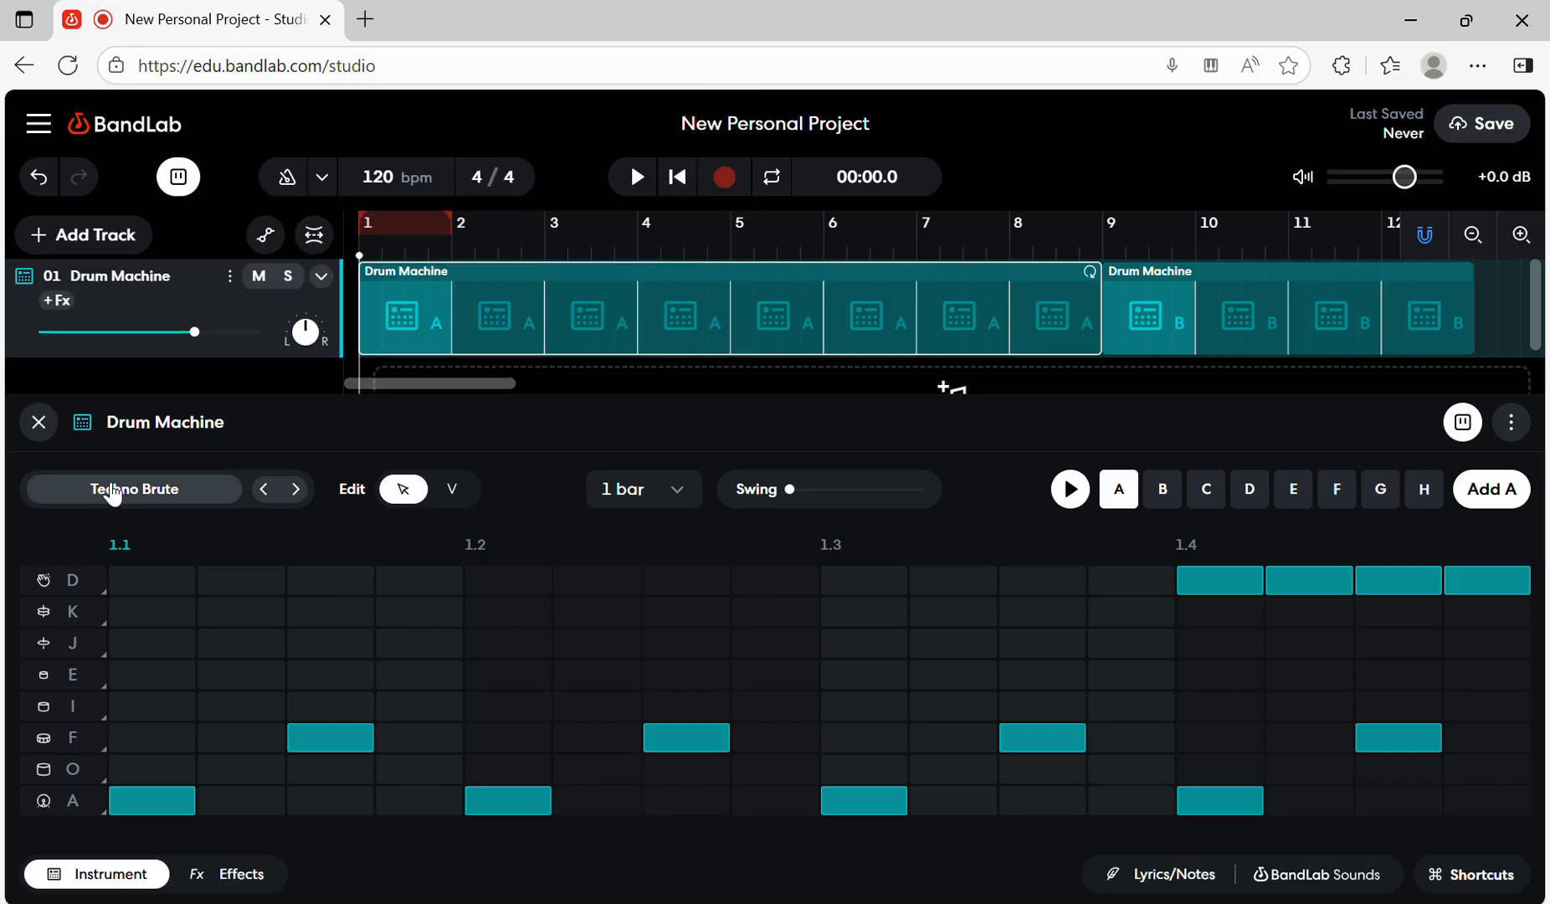
pyautogui.click(38, 422)
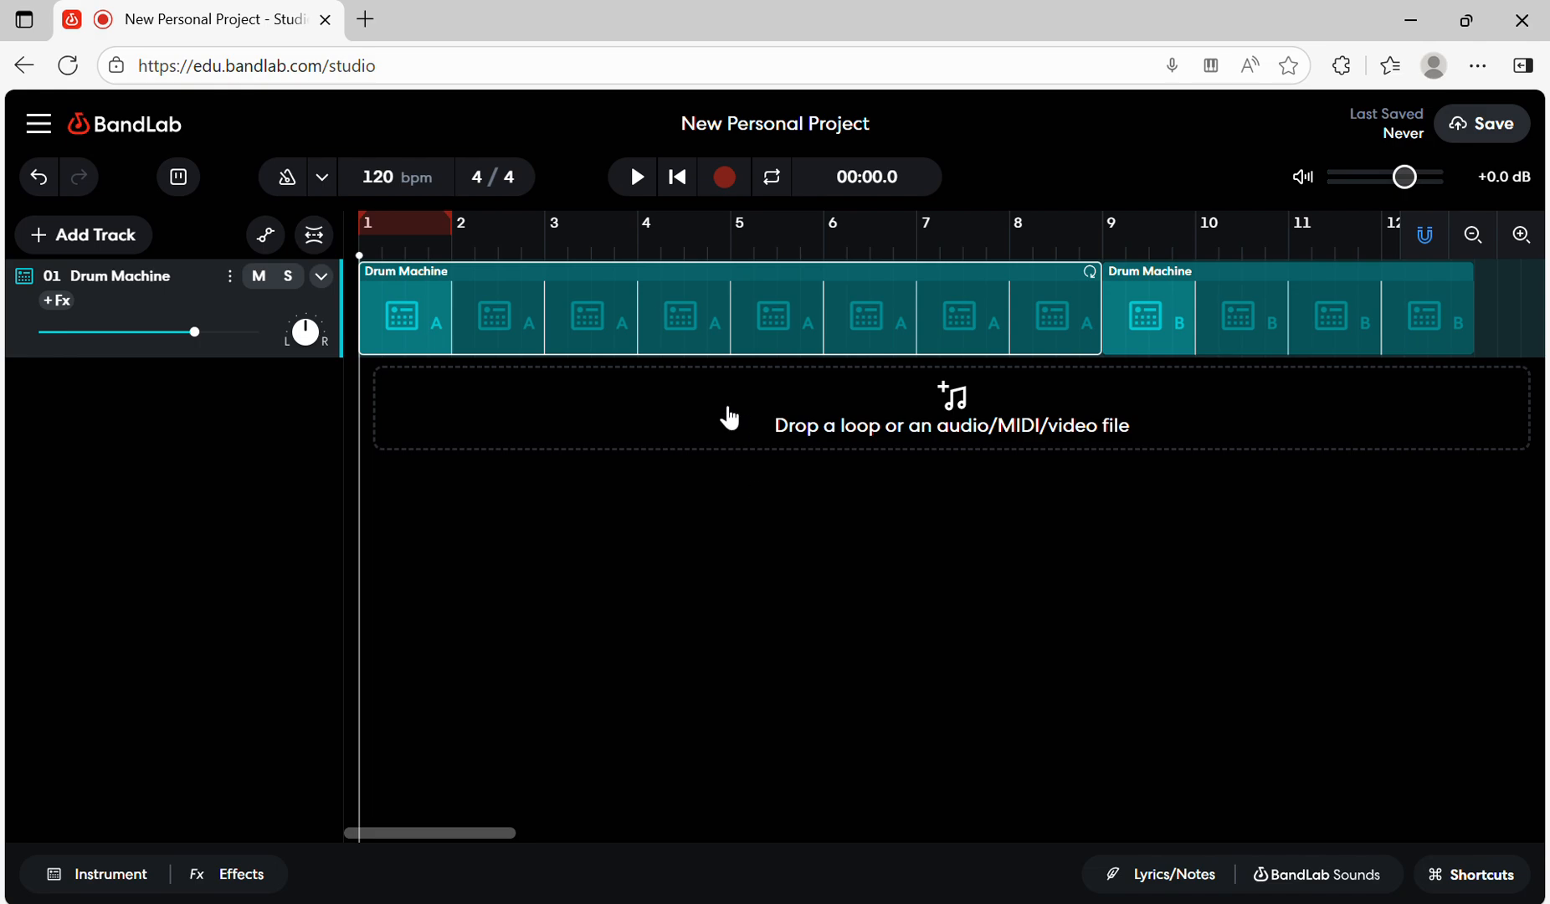